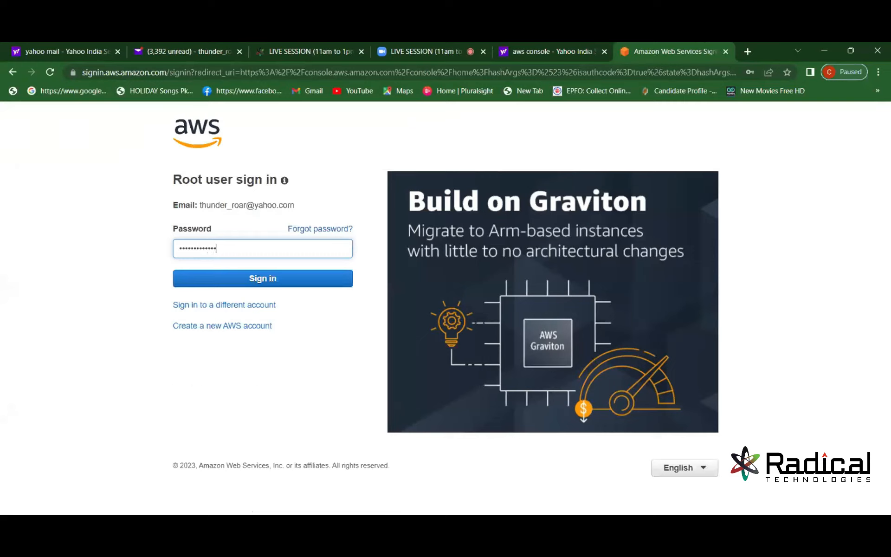
Sign in as the root user with the account password and open the Tokyo VPC dashboard.
type("•••••••••")
key("Return")
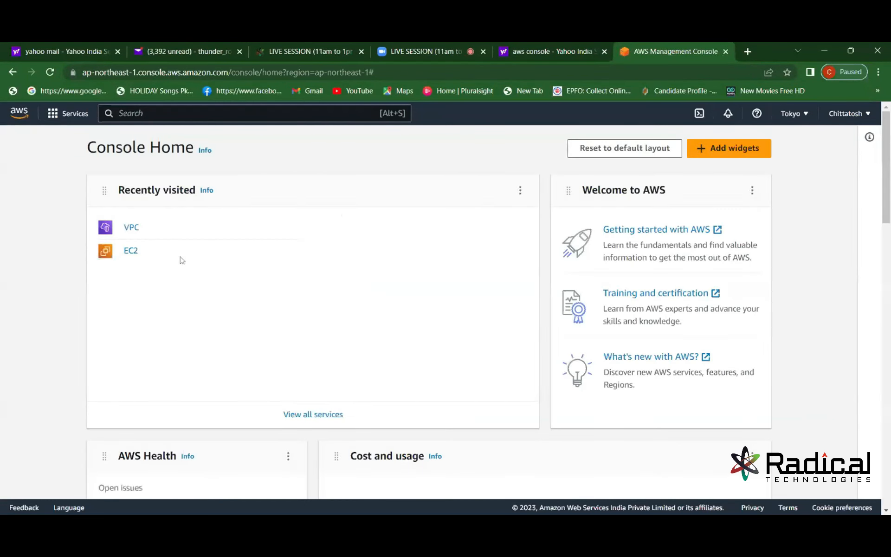
left_click(131, 227)
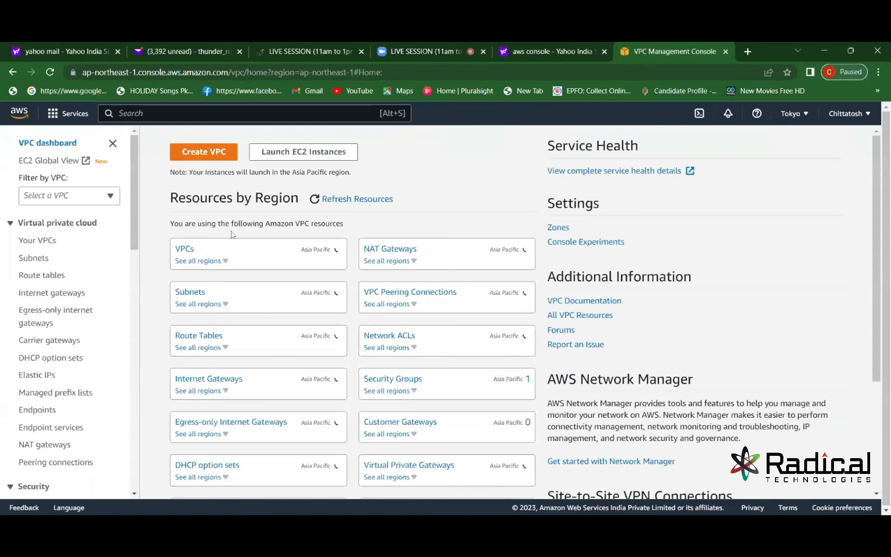
Select the 'Do not use' VPC under Your VPCs and review its details.
left_click(46, 240)
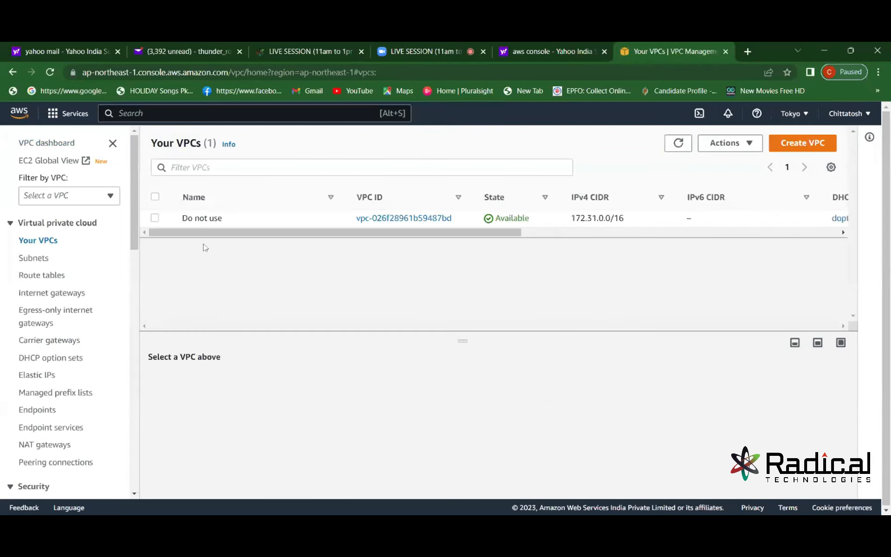
left_click(155, 218)
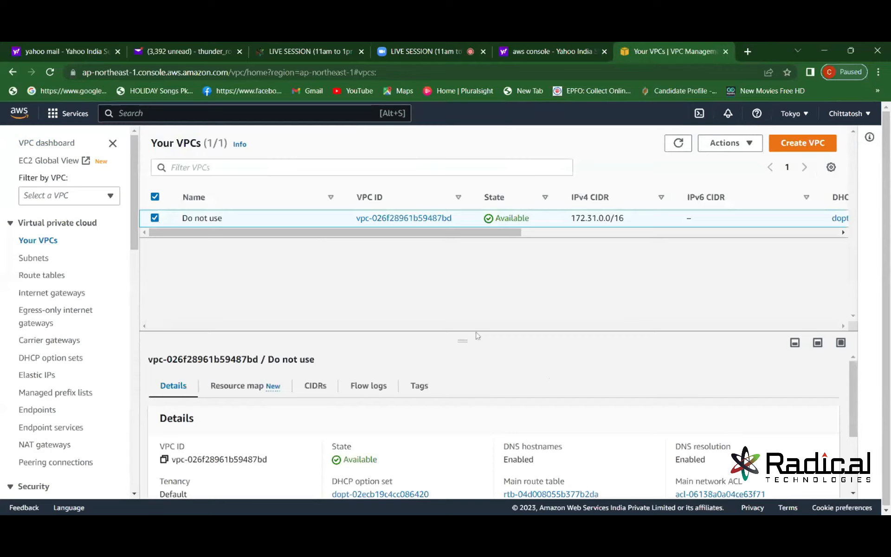
left_click(852, 493)
left_click(853, 494)
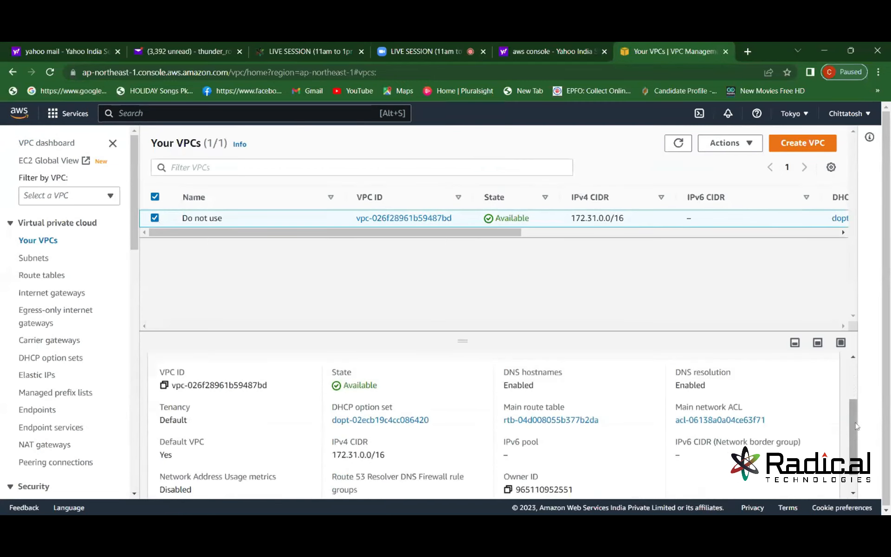
left_click(854, 357)
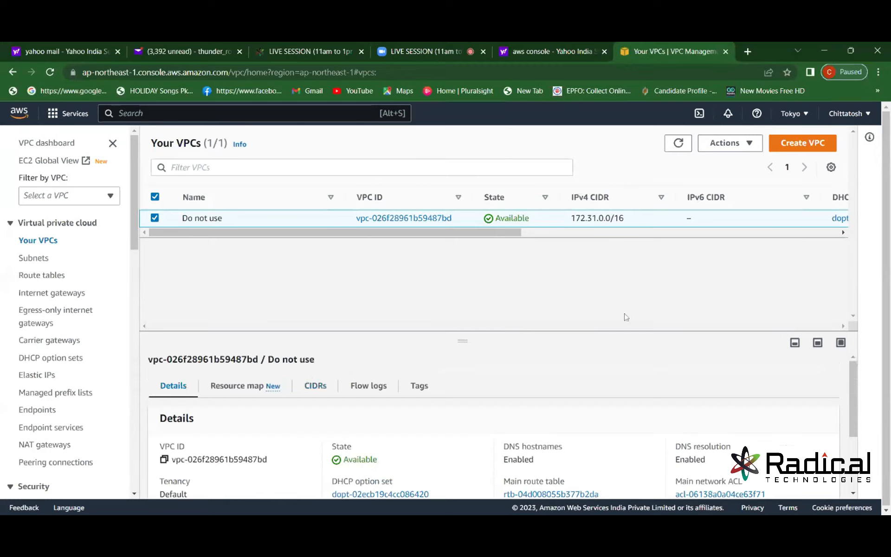
Look over the VPC's Actions menu, then switch to the Subnets list.
left_click(740, 144)
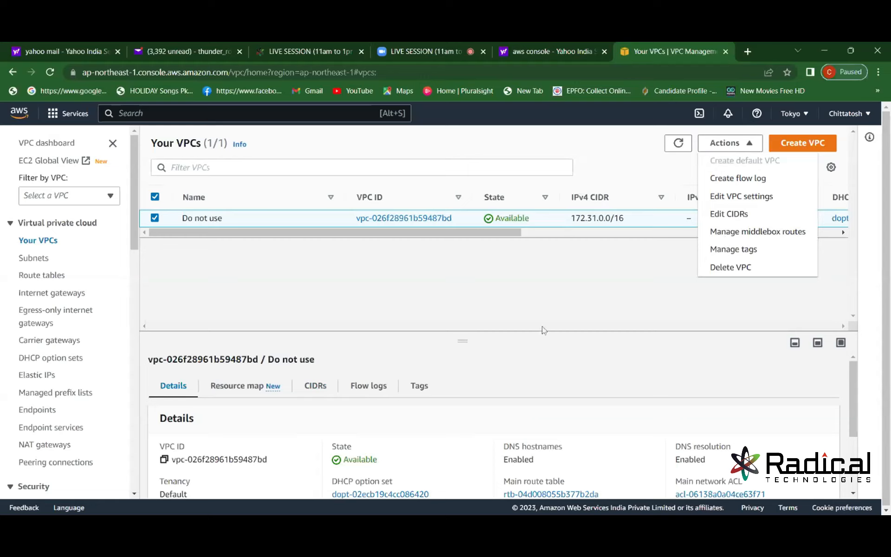
left_click(513, 311)
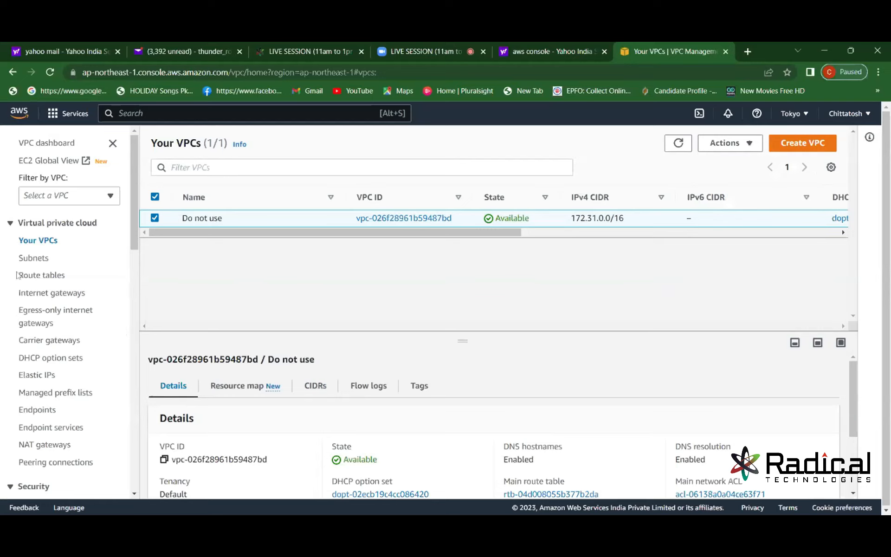
left_click(35, 258)
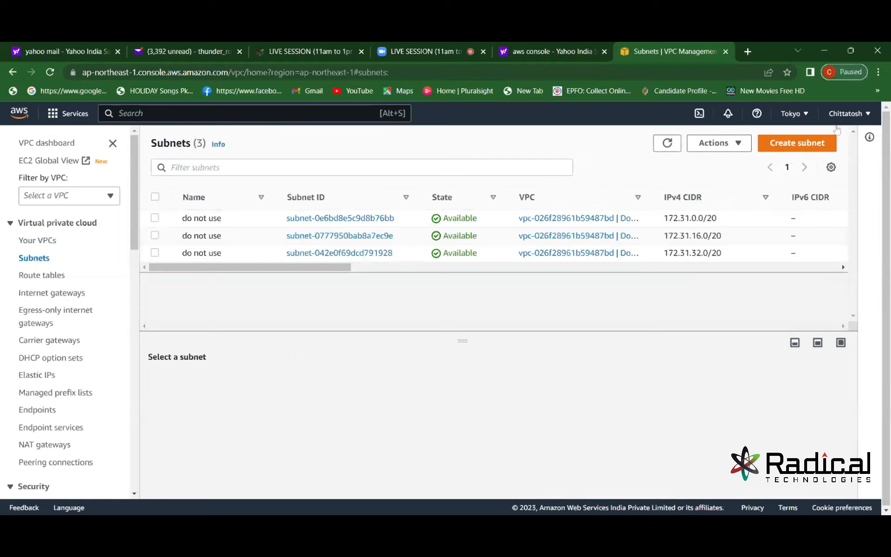
Start a subnet in VPC vpc-026f28961b59487bd (Do not use) and list its availability zones.
left_click(804, 151)
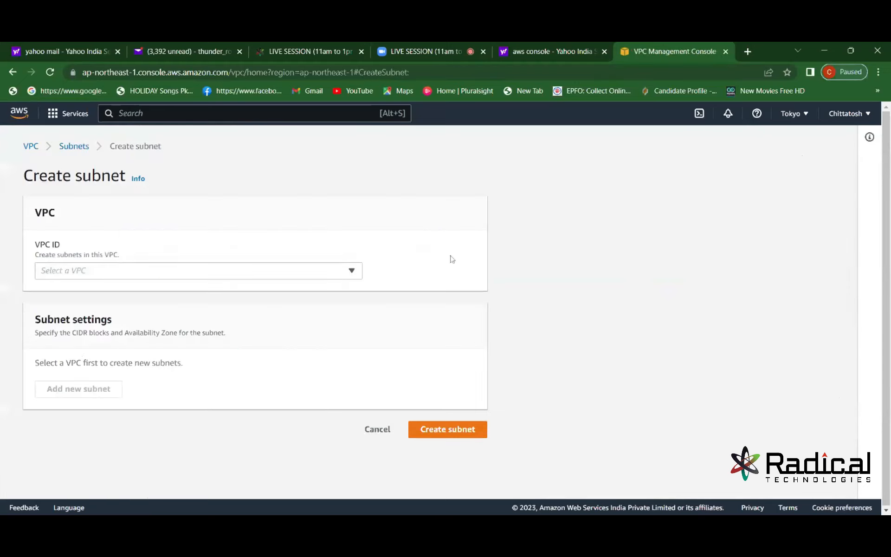
left_click(351, 273)
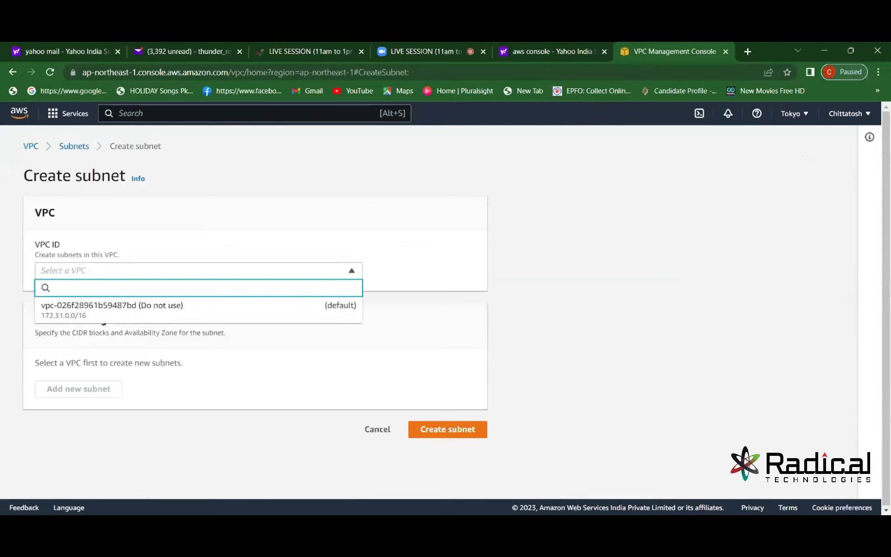
left_click(301, 308)
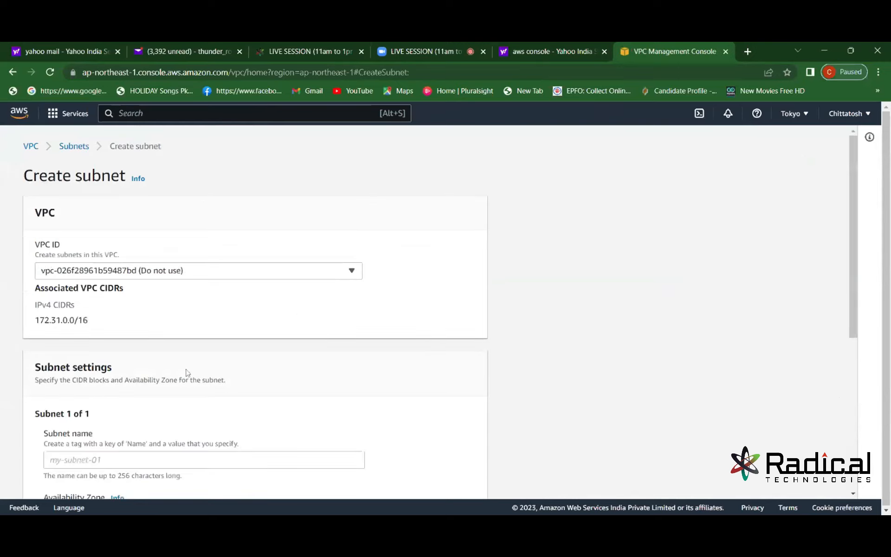
left_click(853, 494)
left_click(852, 495)
left_click(852, 495)
left_click(852, 495)
left_click(851, 495)
left_click(851, 495)
left_click(852, 495)
left_click(852, 495)
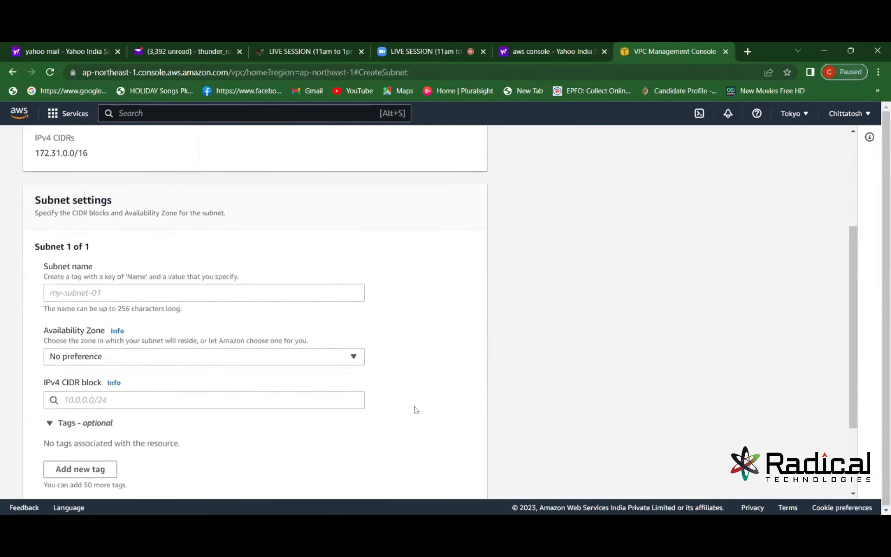
left_click(357, 356)
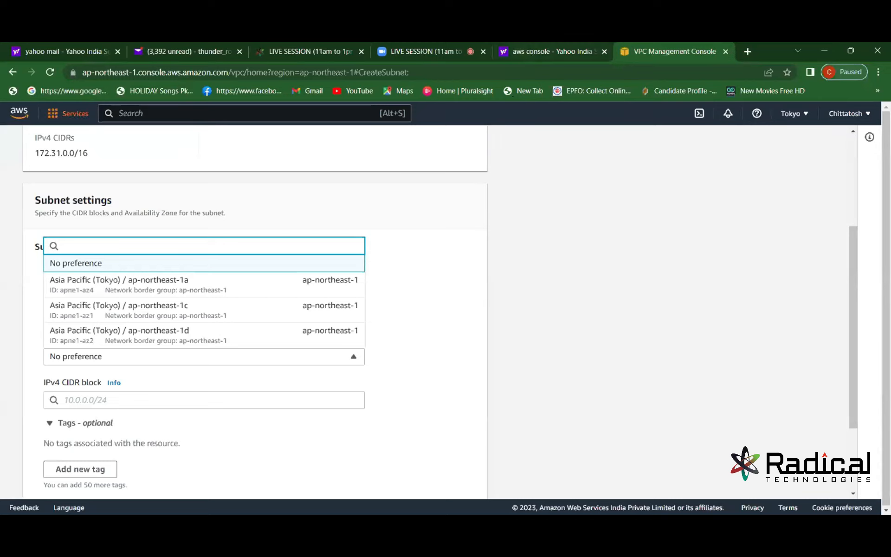
Leave the subnet form, return to Console Home and start launching an EC2 instance.
left_click(13, 72)
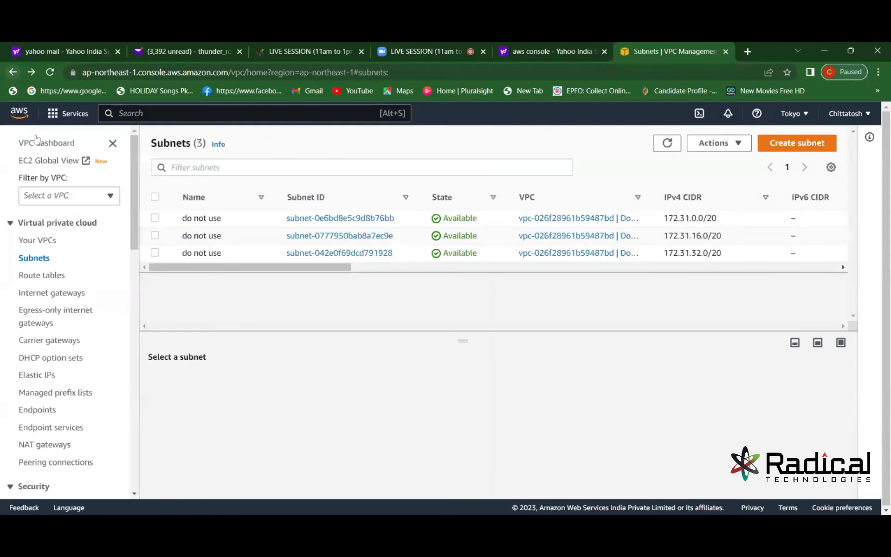
left_click(13, 73)
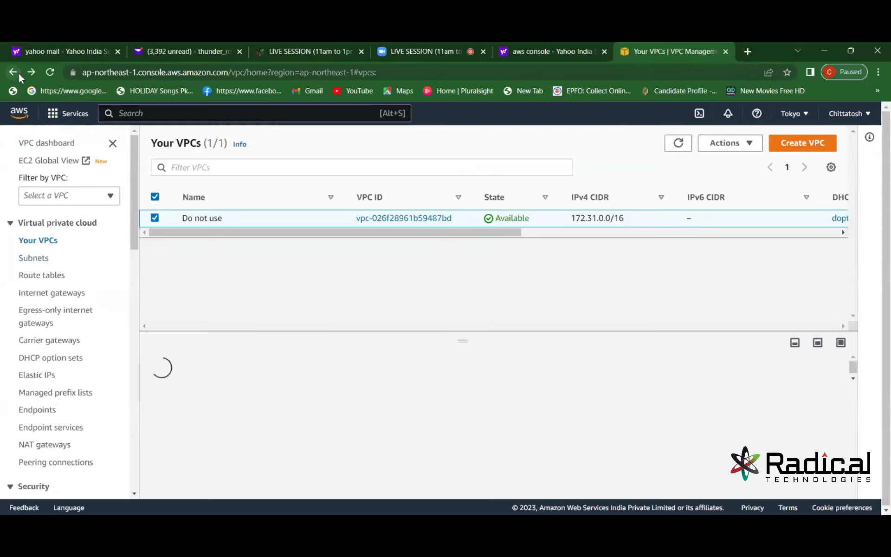
left_click(26, 119)
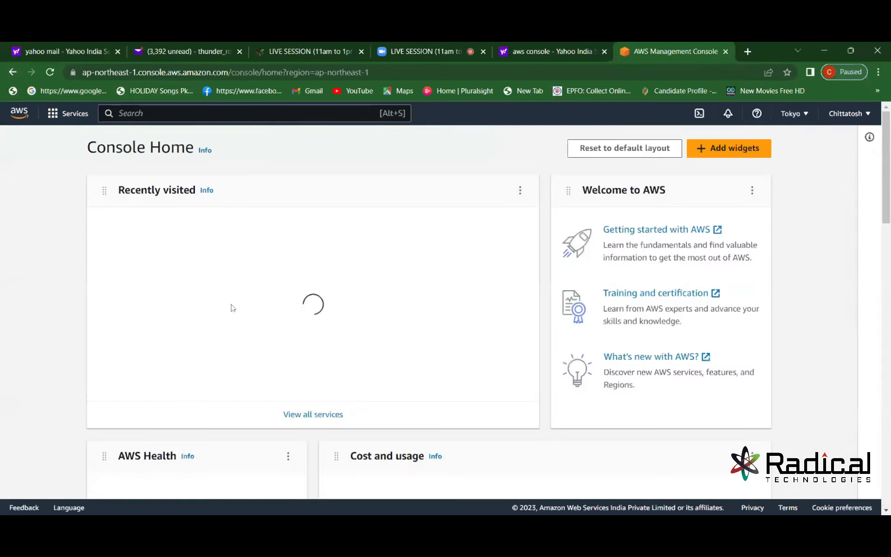
left_click(131, 255)
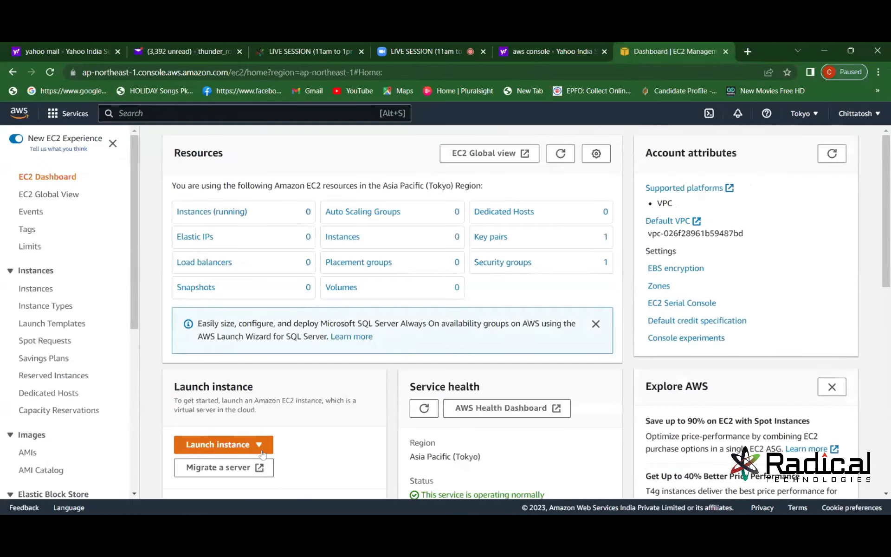
left_click(259, 447)
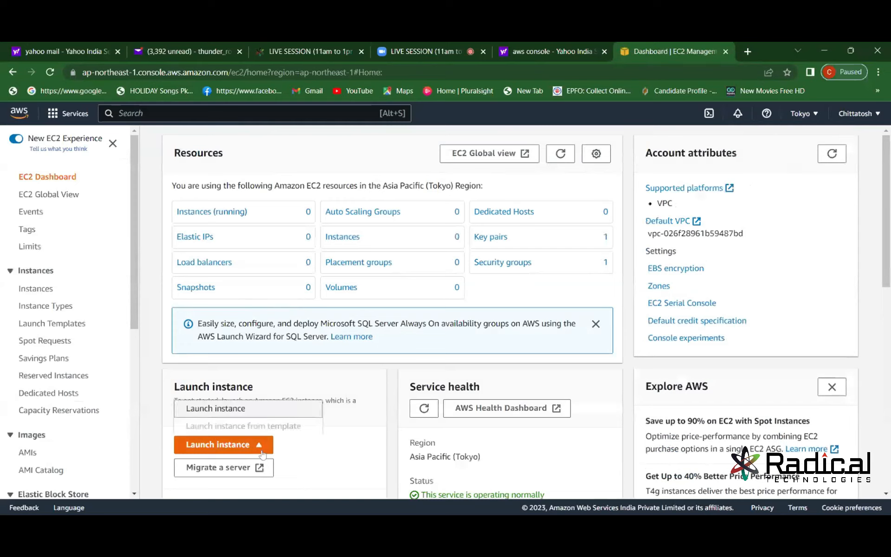
left_click(246, 410)
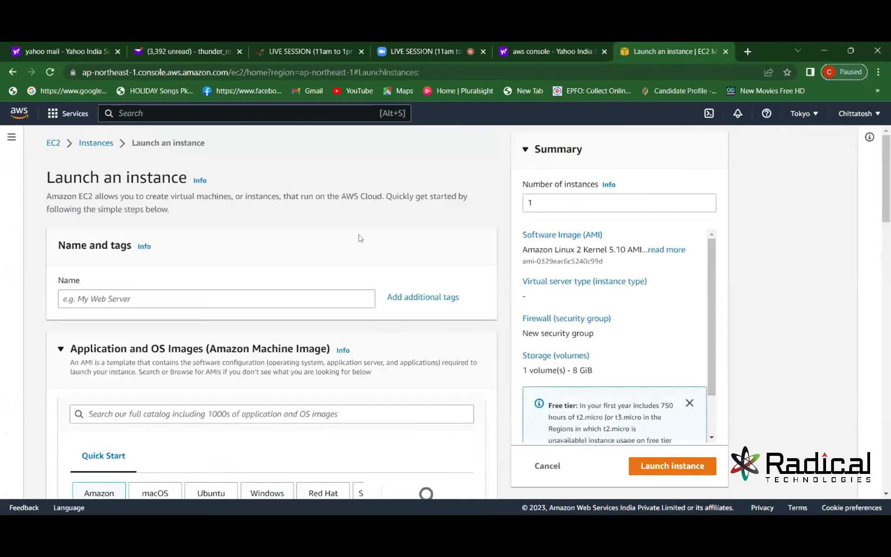
left_click(885, 493)
left_click(345, 281)
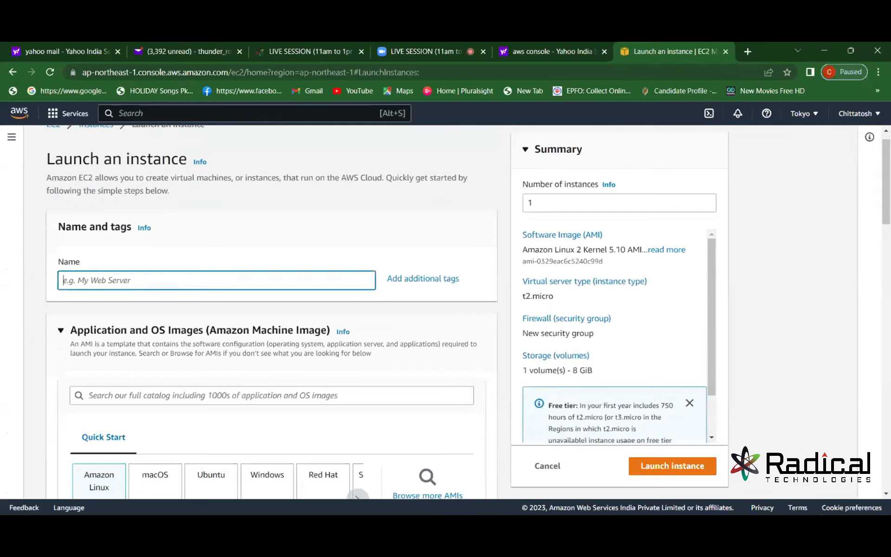
type("Test")
key("Tab")
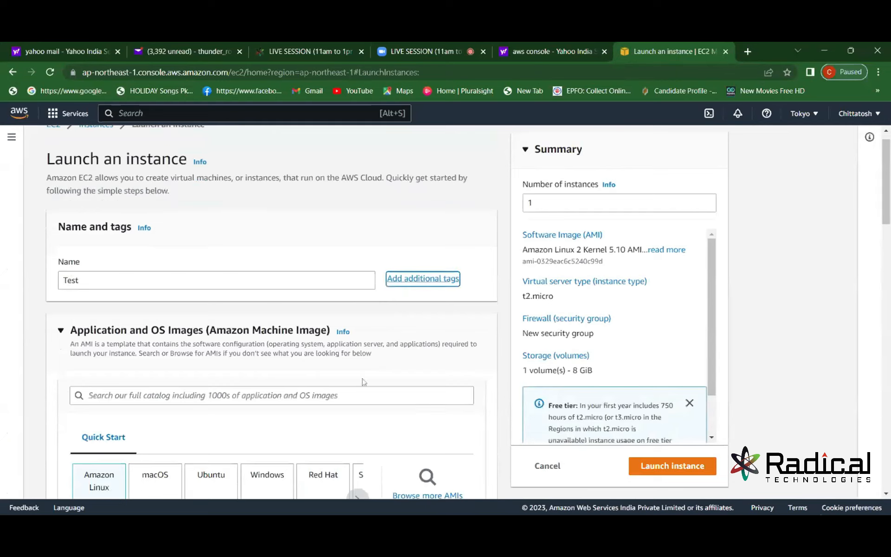
left_click(363, 395)
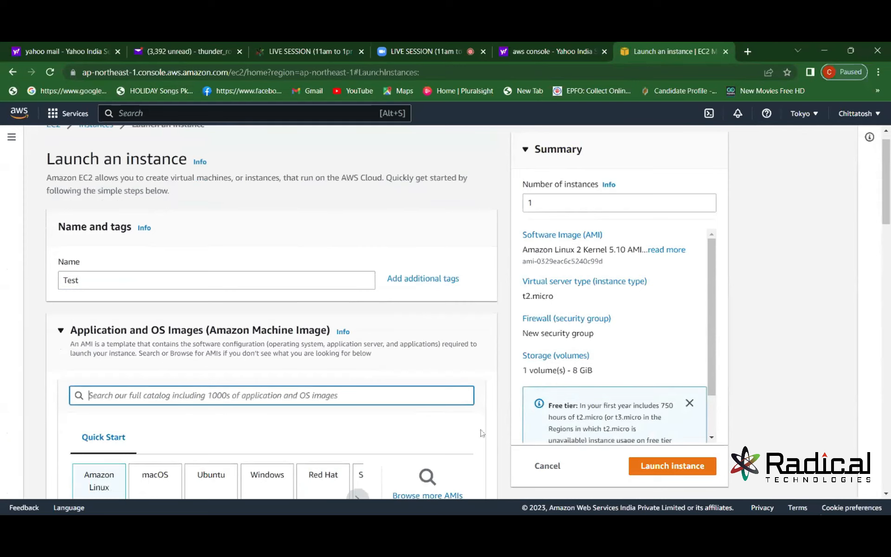
scroll(175, 352, "down", 3)
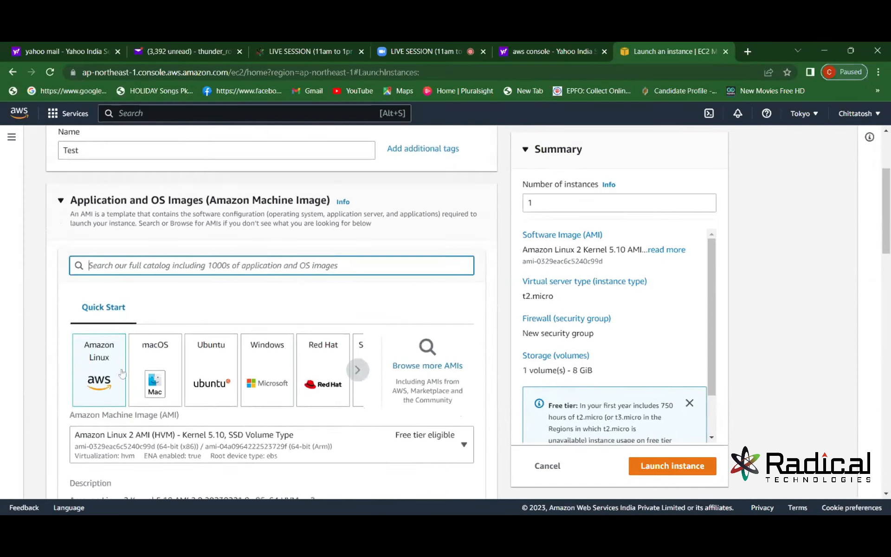
left_click(108, 375)
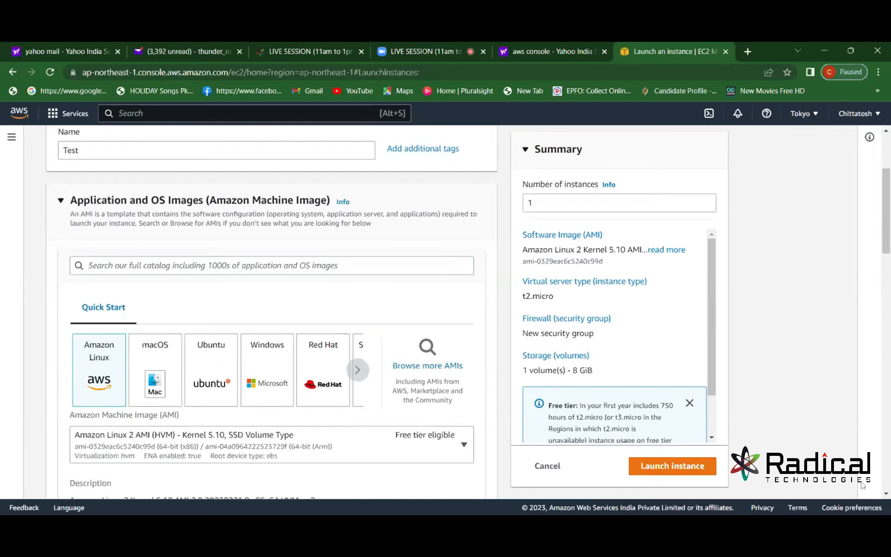
left_click(886, 494)
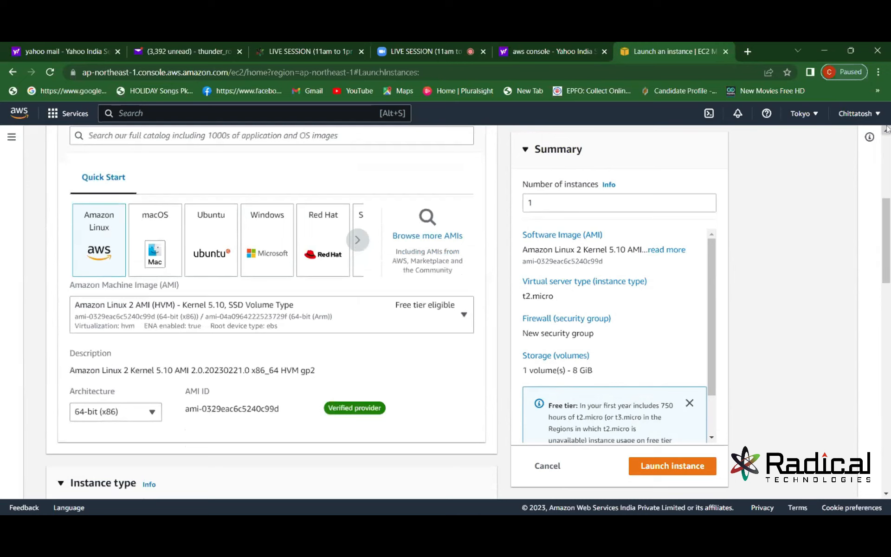
scroll(271, 301, "up", 1)
scroll(272, 301, "up", 1)
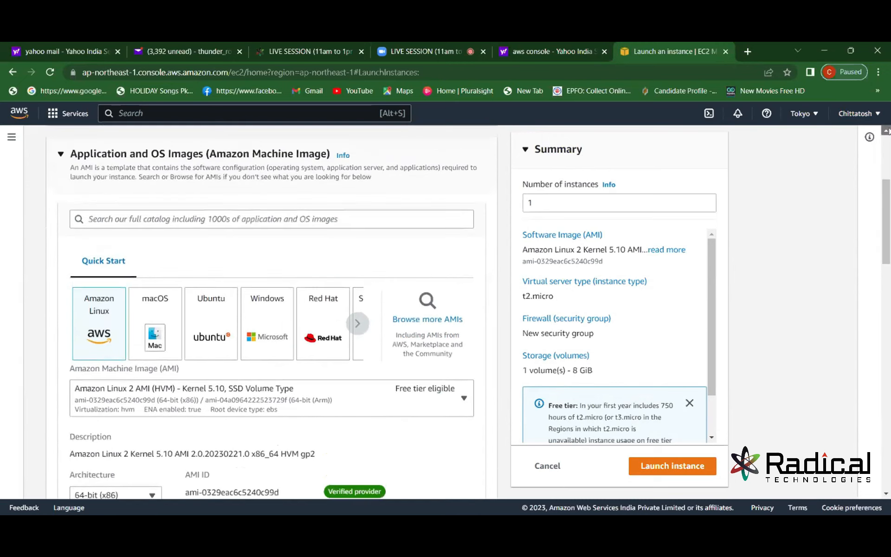
left_click(885, 496)
left_click(884, 496)
left_click(884, 496)
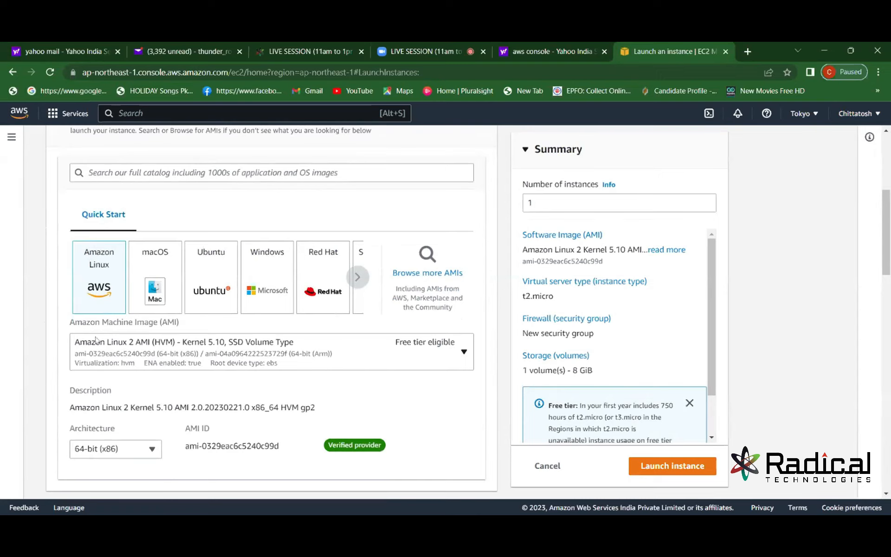
left_click(884, 496)
left_click(884, 496)
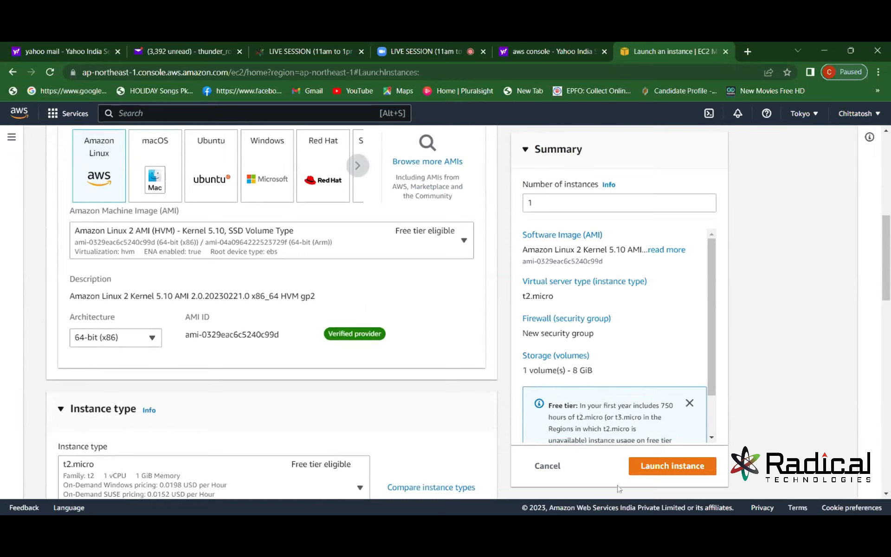
left_click(885, 493)
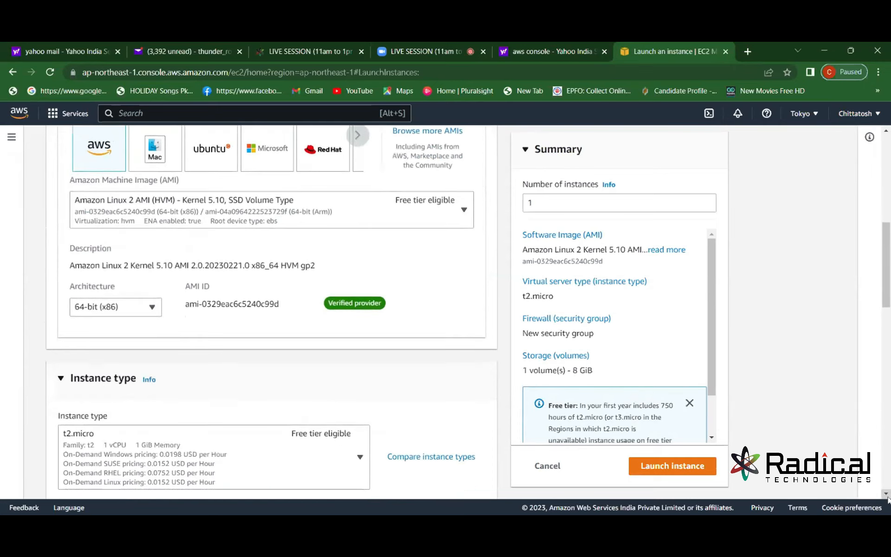
left_click(886, 495)
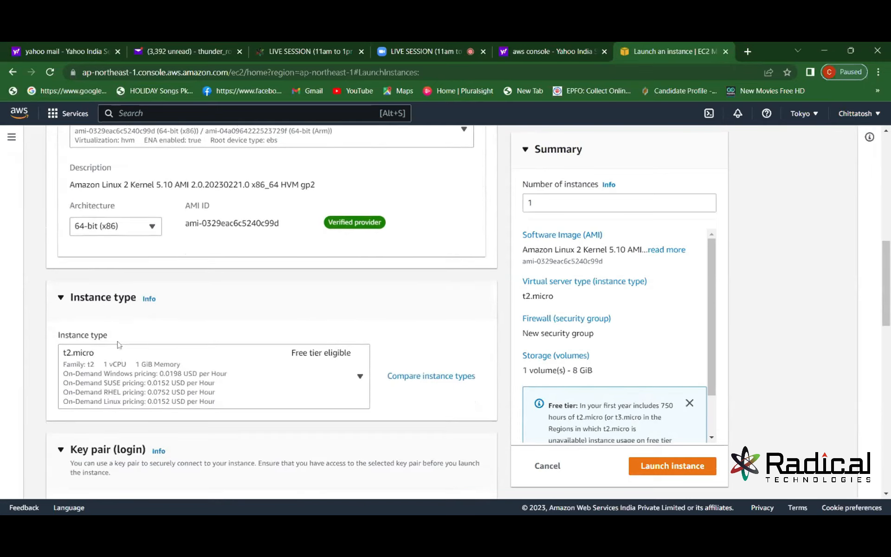
left_click(81, 357)
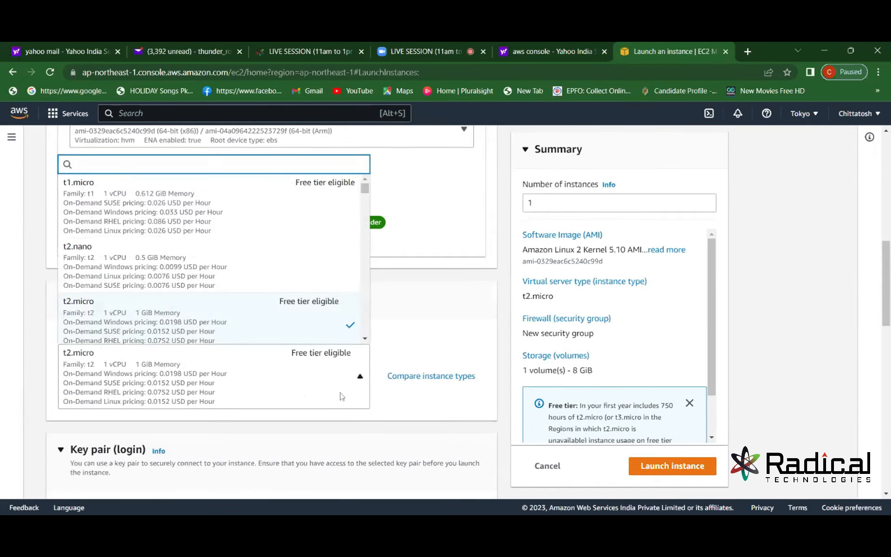
left_click(92, 357)
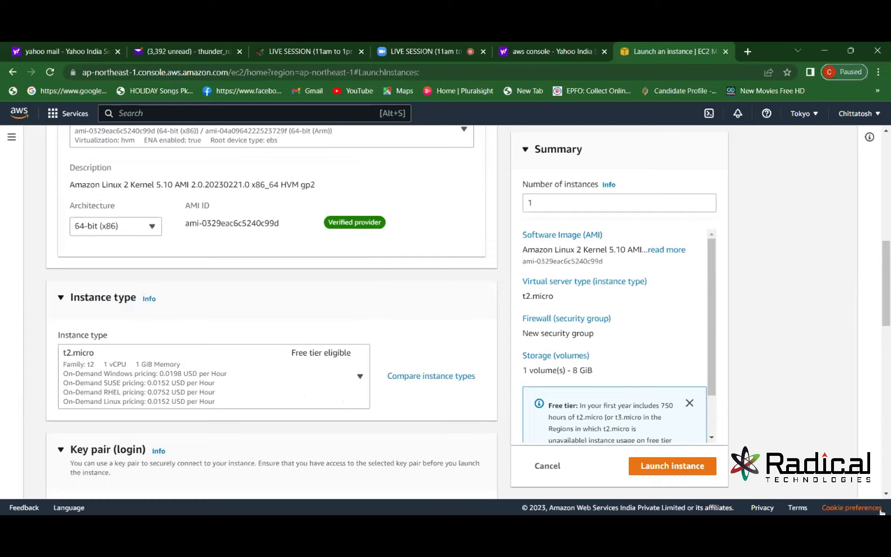
Create an RSA .pem key pair named '3 march' and set it as the instance's key pair.
scroll(884, 503, "down", 3)
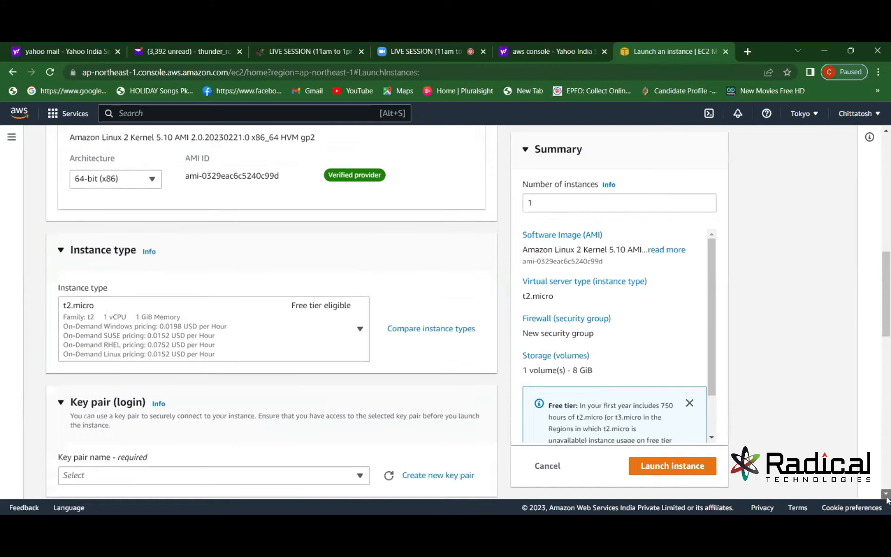
left_click(447, 411)
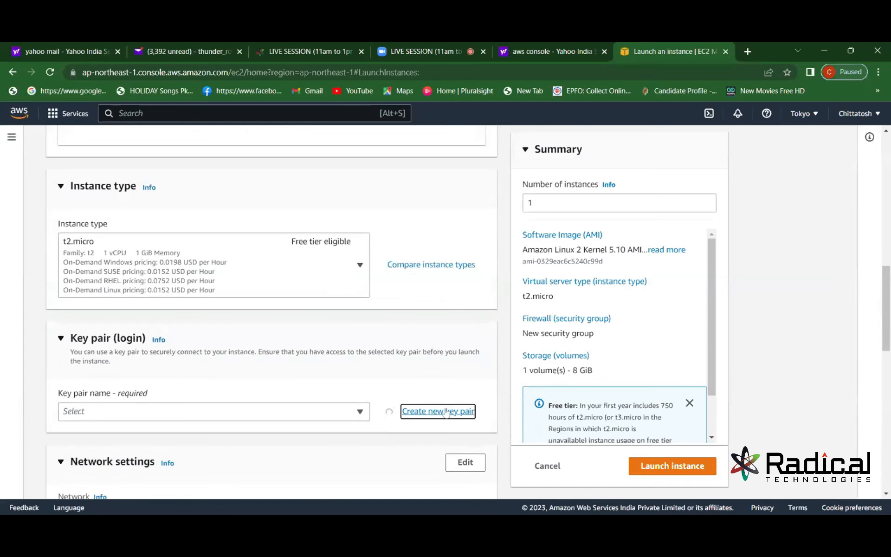
left_click(338, 280)
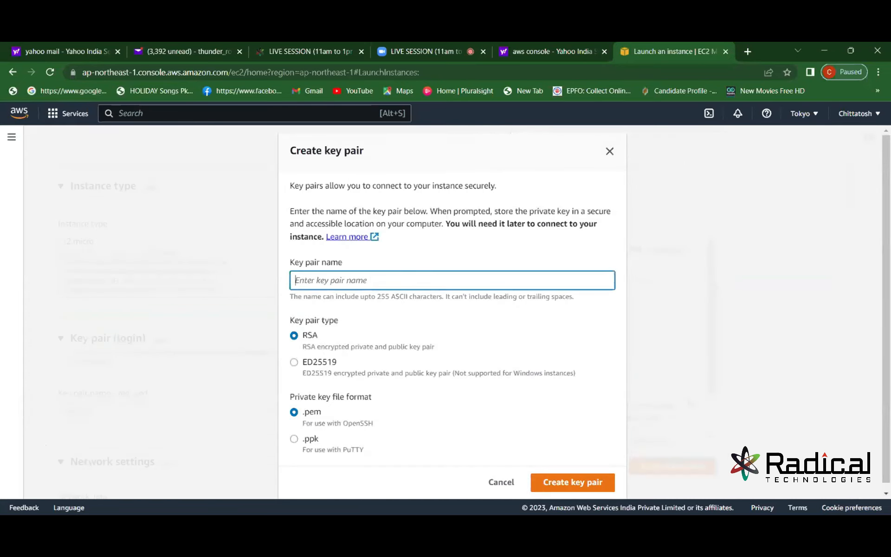
type("3 march")
left_click(577, 487)
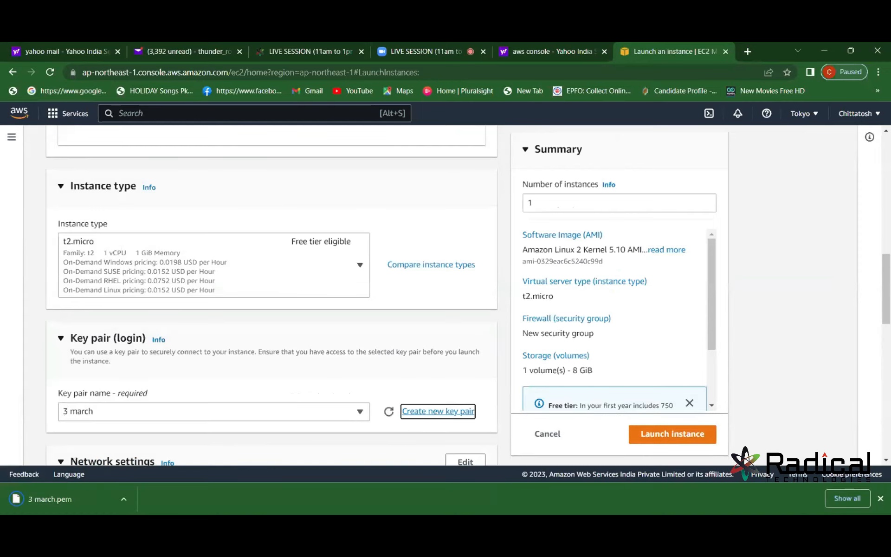
left_click(886, 460)
Under Firewall, attach the existing 'default' security group instead of creating a new one.
left_click(886, 461)
left_click(886, 460)
left_click(886, 461)
left_click(886, 460)
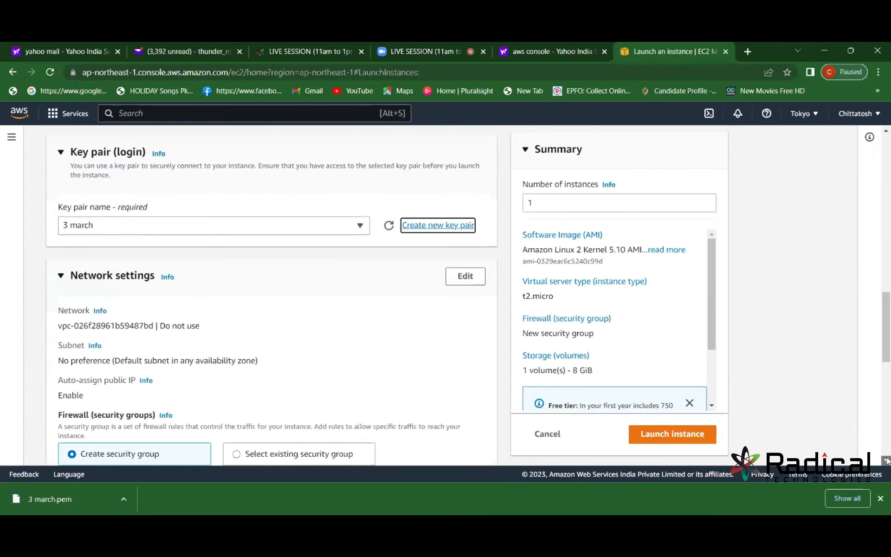
left_click(886, 460)
left_click(886, 460)
left_click(886, 460)
left_click(886, 460)
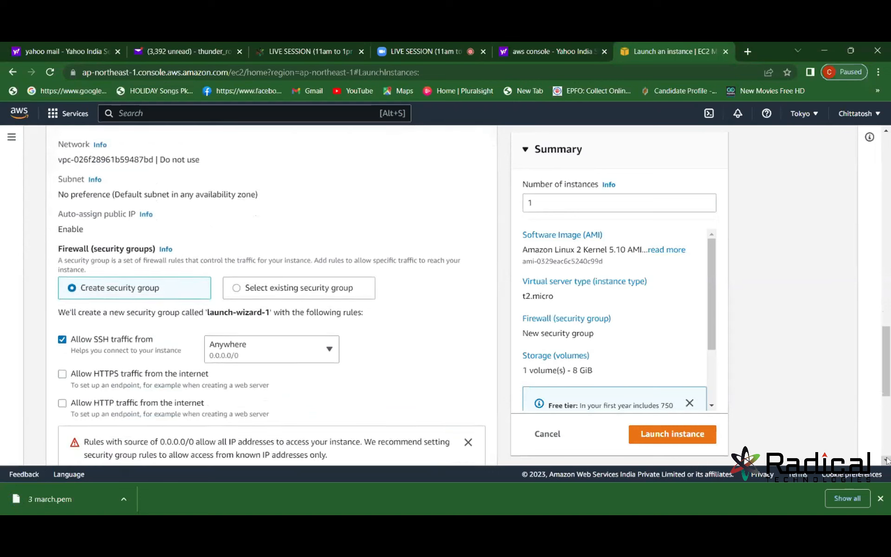
left_click(886, 460)
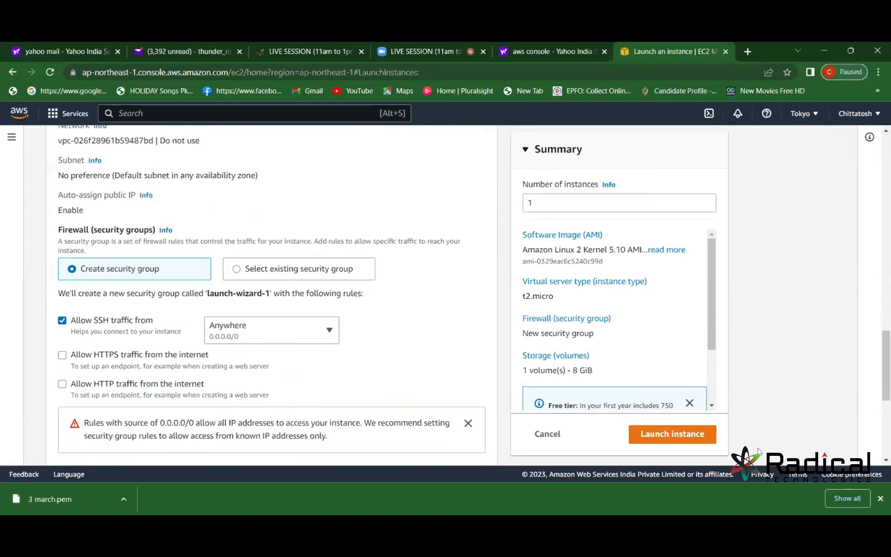
left_click(299, 270)
left_click(339, 313)
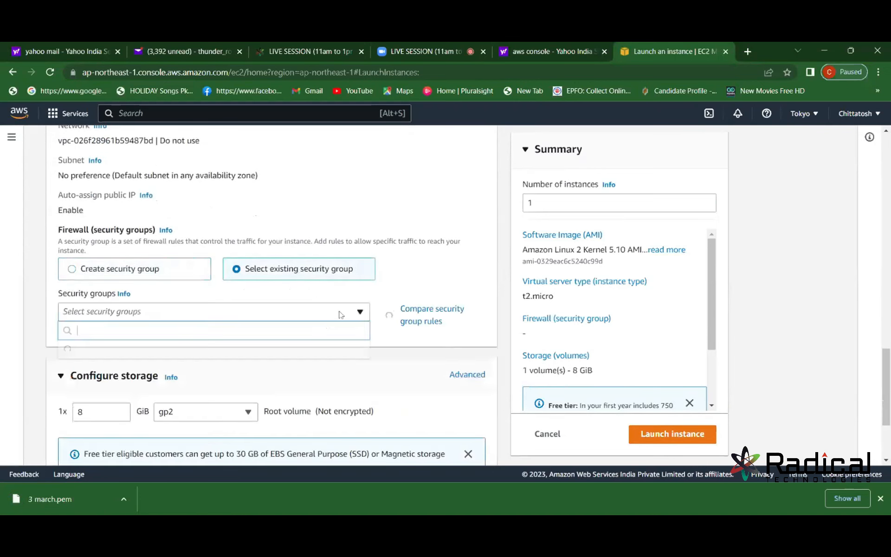
left_click(267, 353)
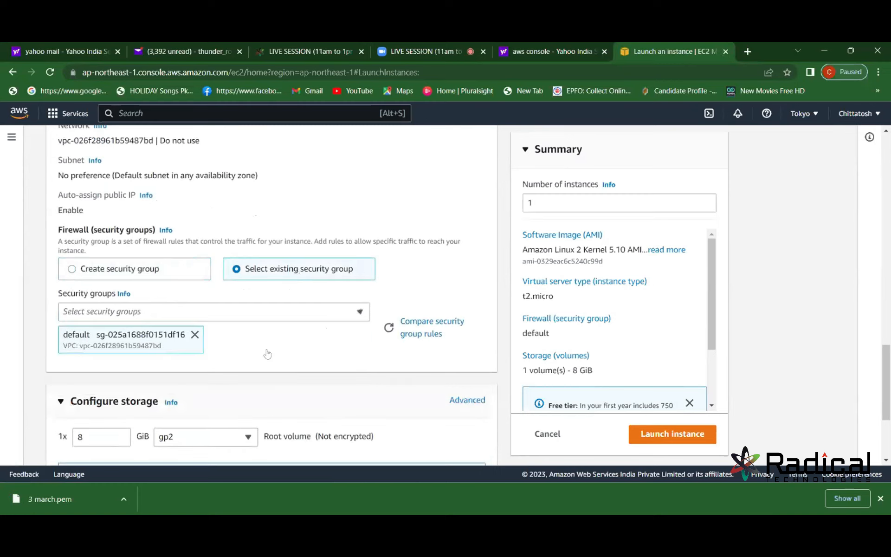
scroll(886, 460, "down", 3)
scroll(887, 459, "down", 3)
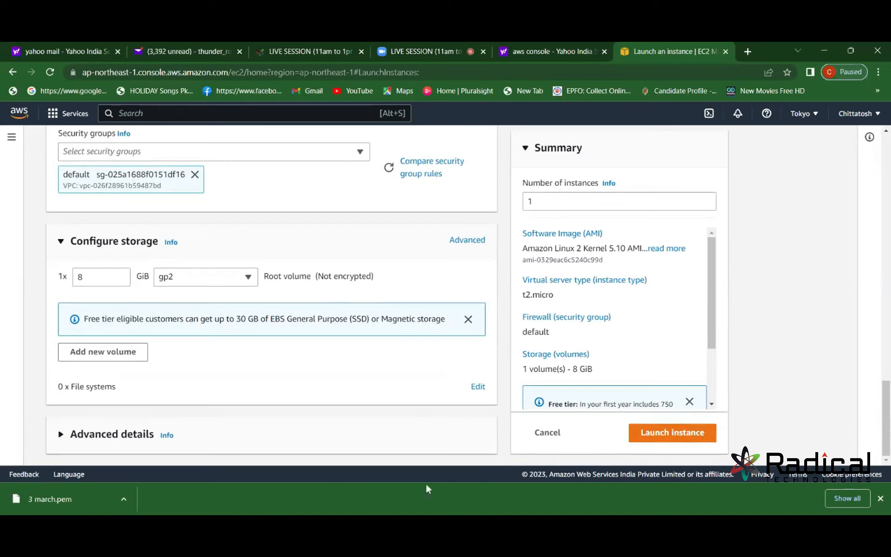
Launch the Test instance and select it in the Instances list.
left_click(660, 437)
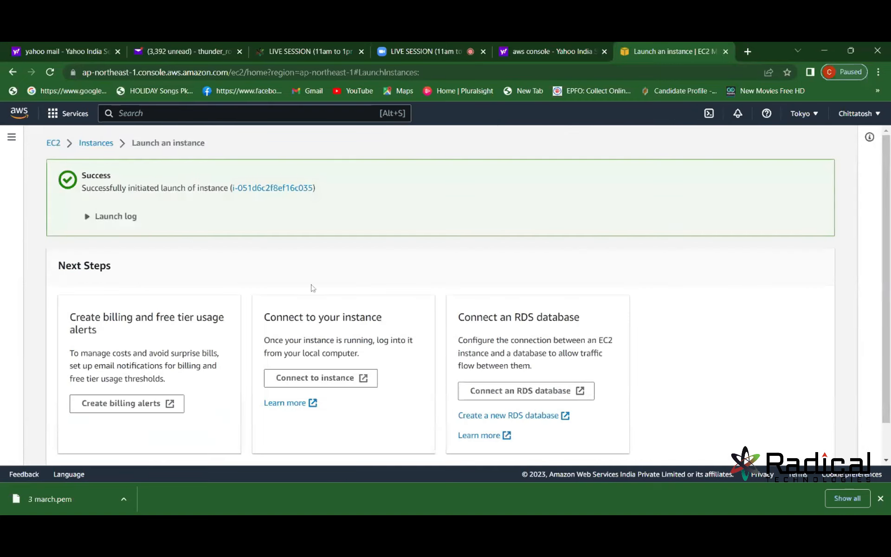
left_click(255, 189)
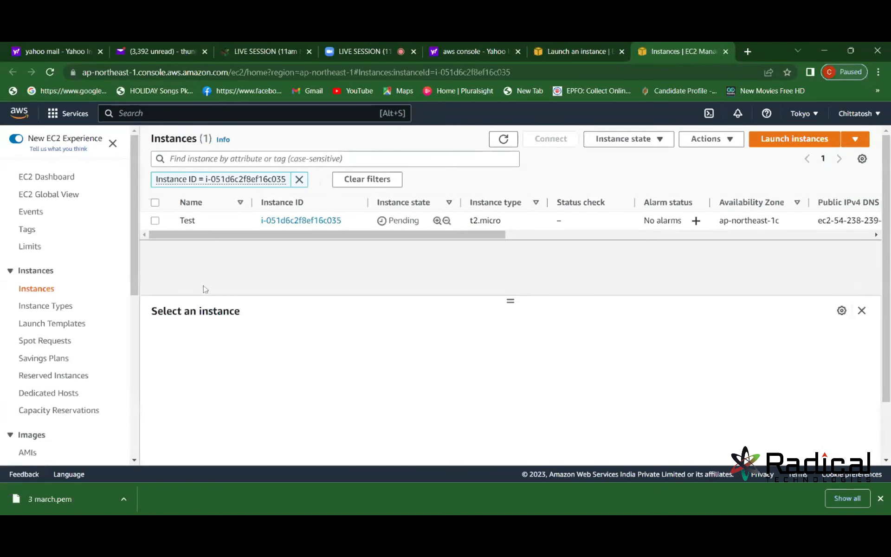
left_click(155, 220)
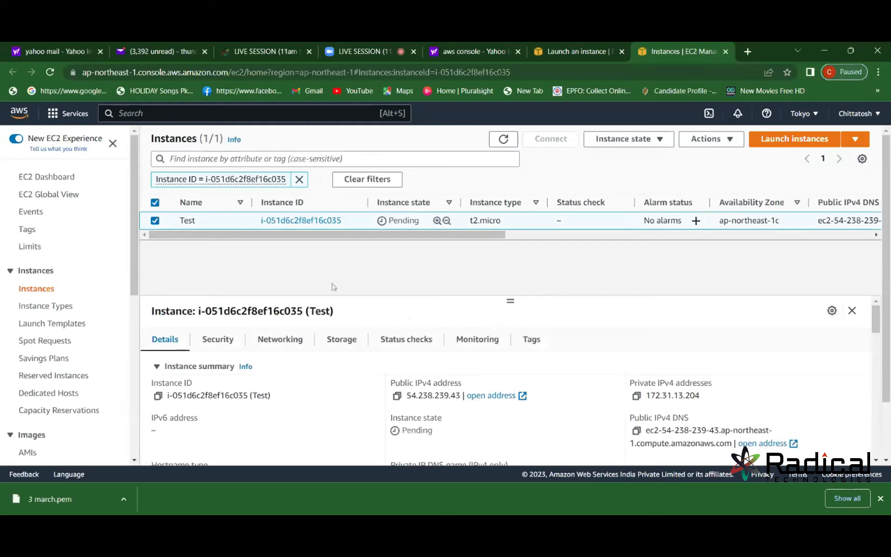
Review the Test instance's Security and Storage details, then deselect it until Running.
left_click(155, 221)
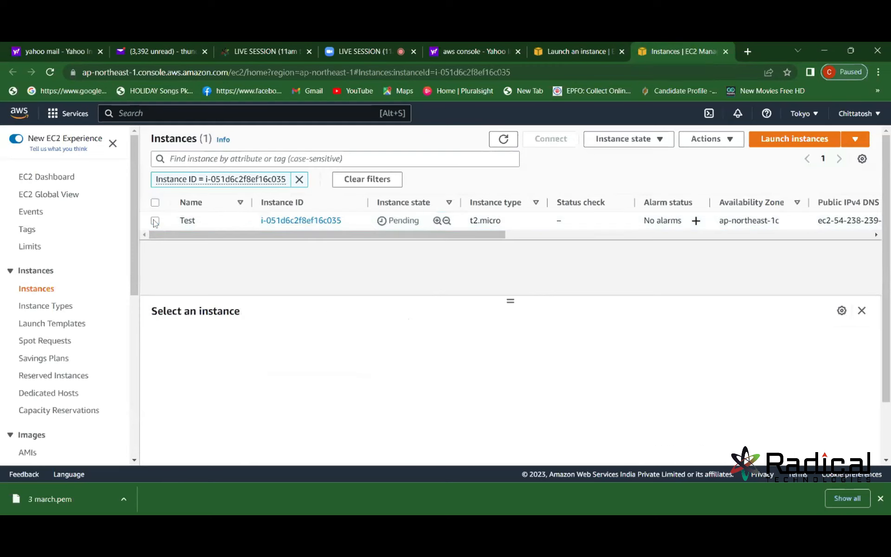
left_click(155, 221)
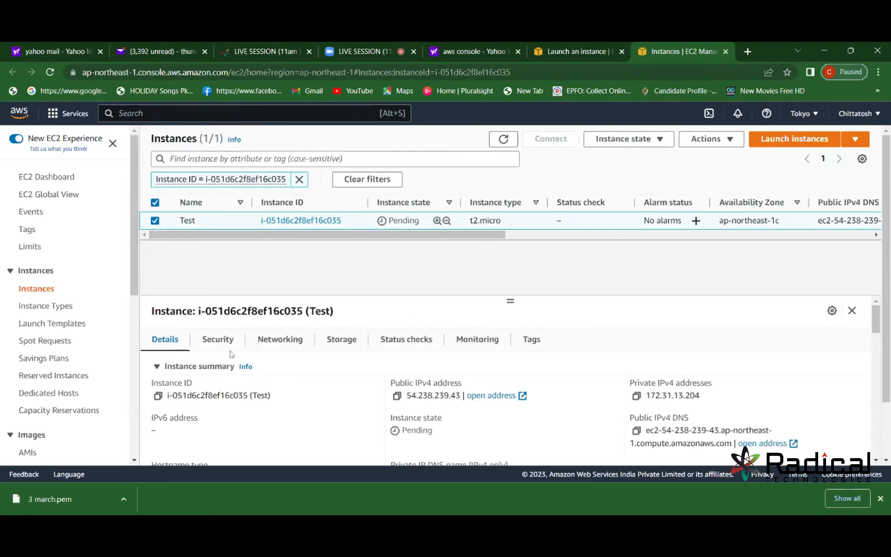
left_click(220, 341)
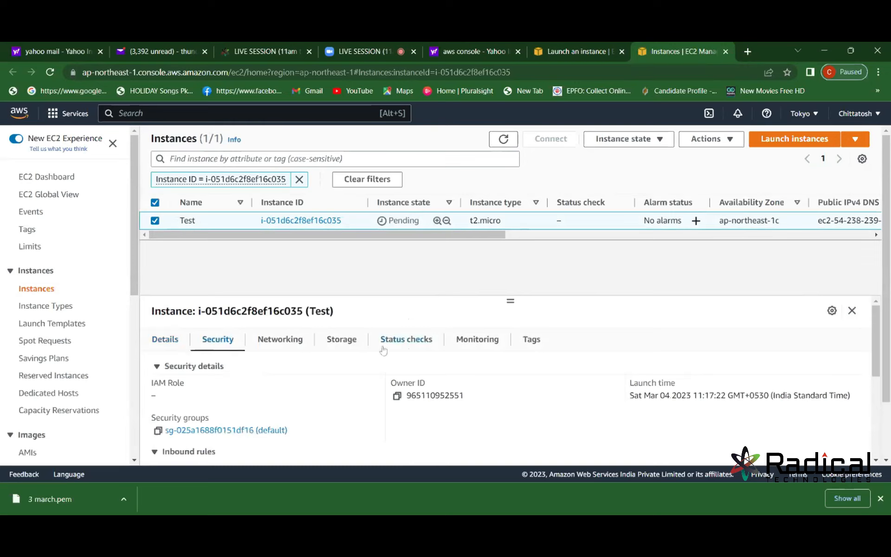
left_click(352, 350)
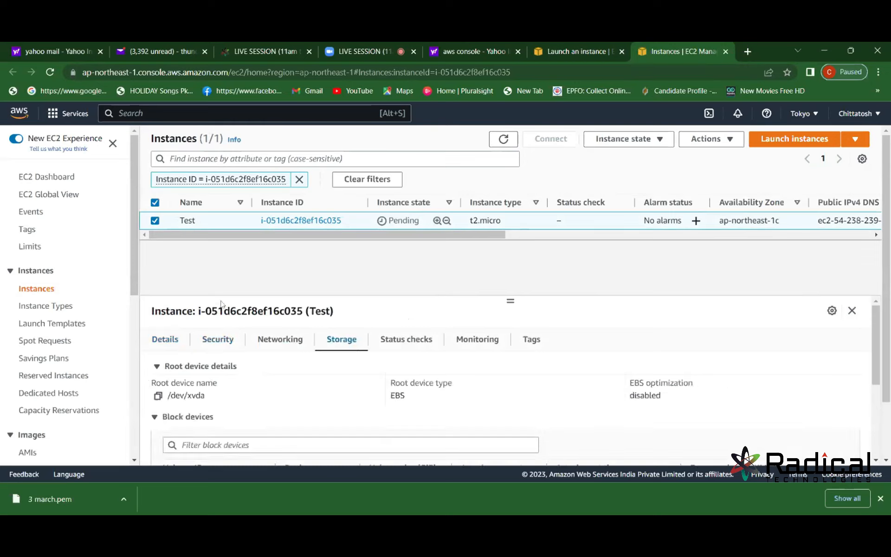
left_click(157, 226)
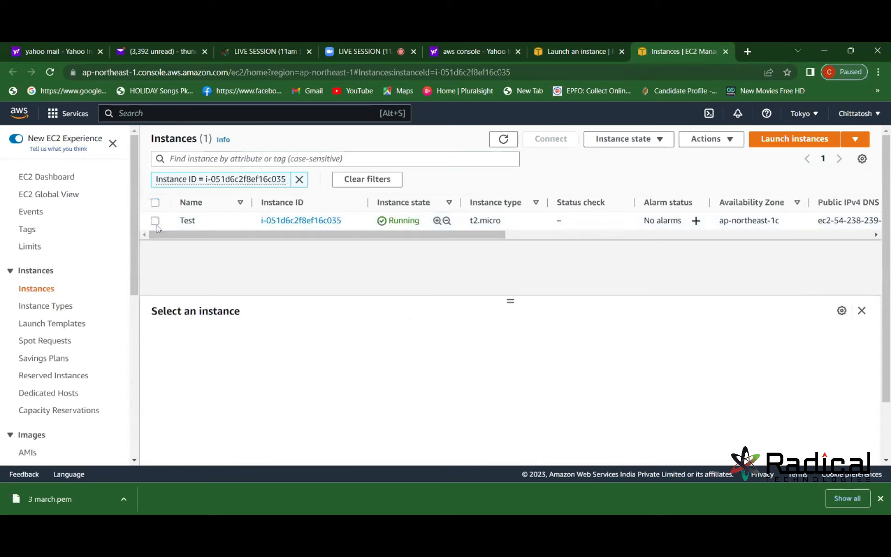
left_click(887, 459)
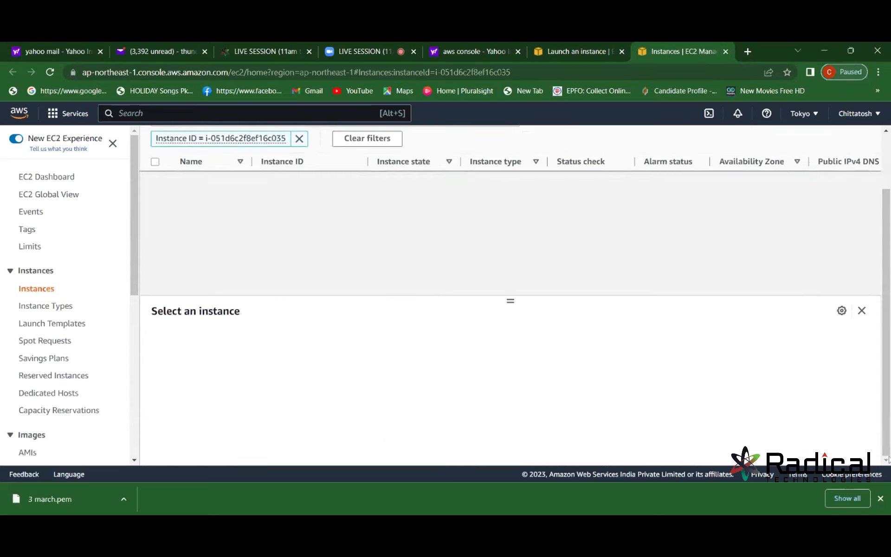
left_click(886, 133)
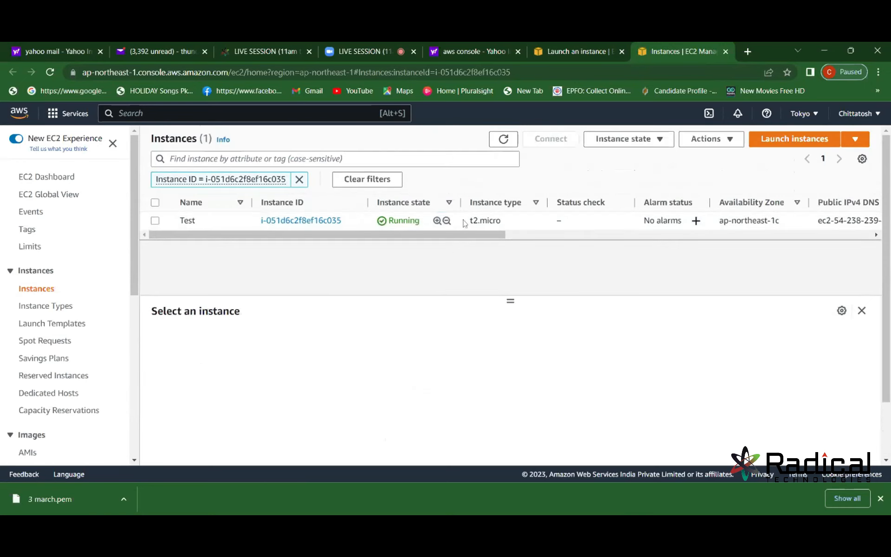
left_click(155, 221)
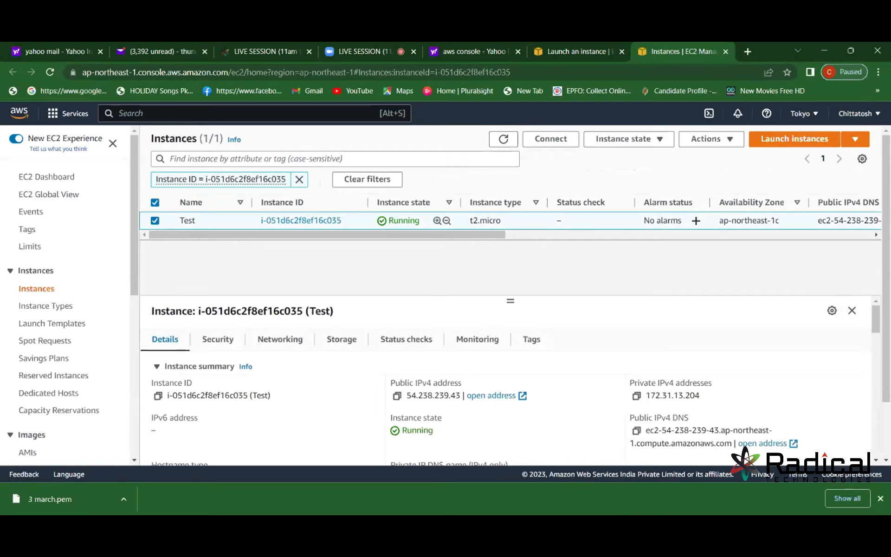
left_click(550, 139)
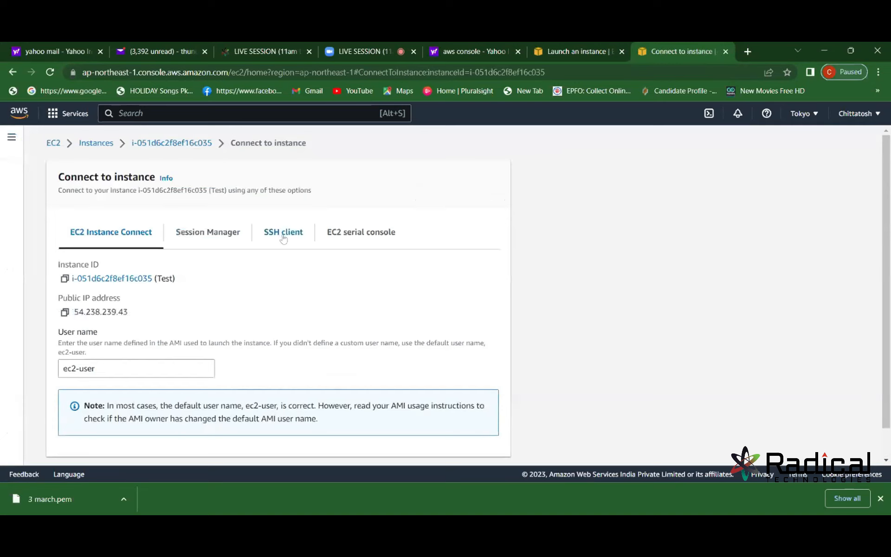
left_click(12, 72)
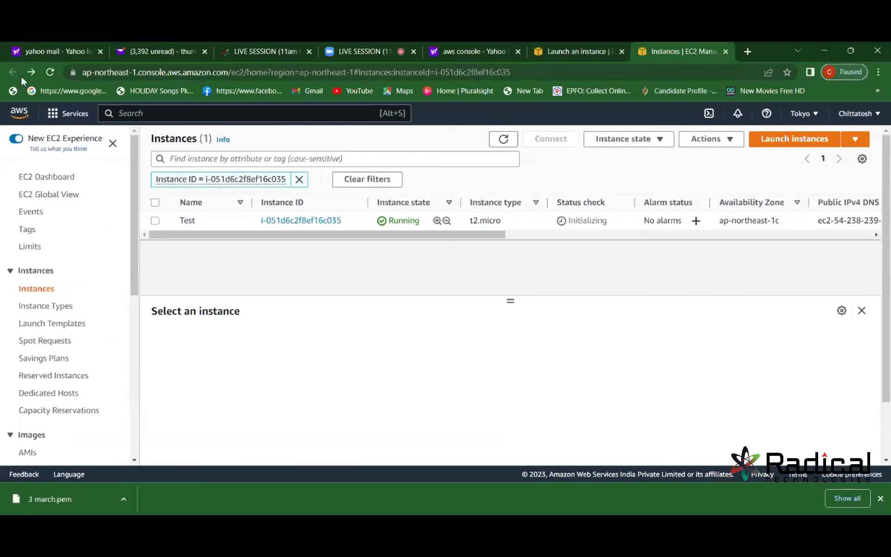
left_click(156, 222)
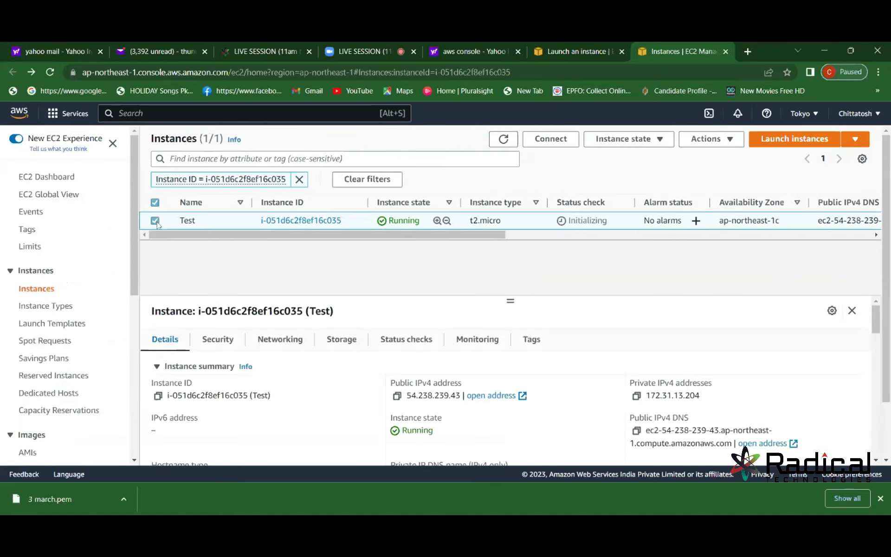
left_click(227, 340)
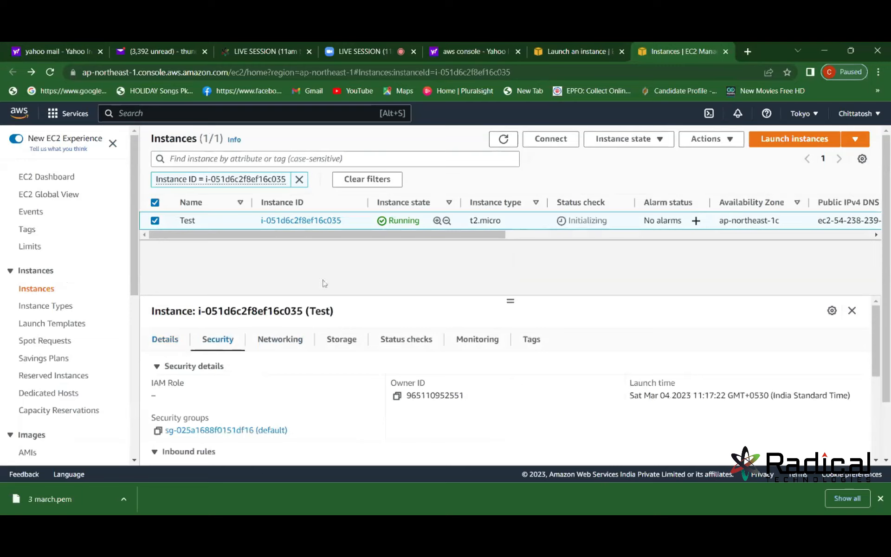
left_click(195, 457)
left_click(886, 461)
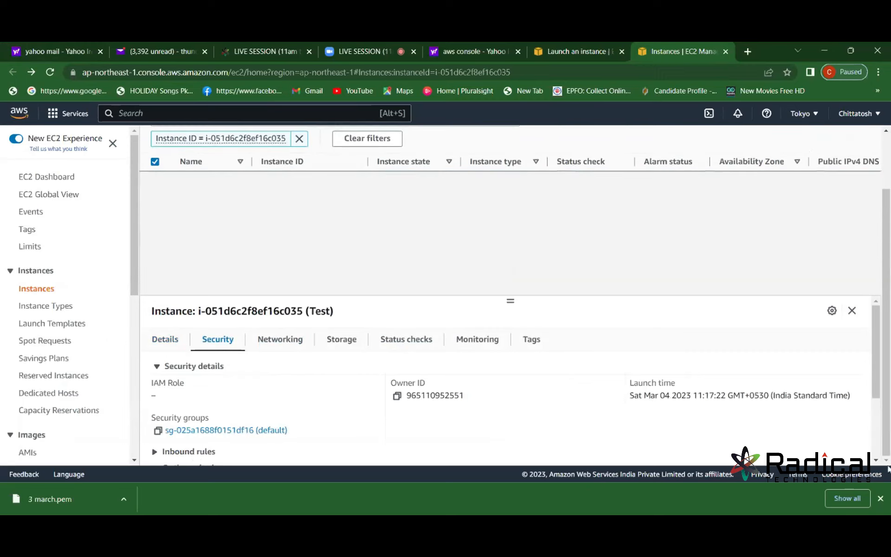
left_click(876, 459)
left_click(876, 459)
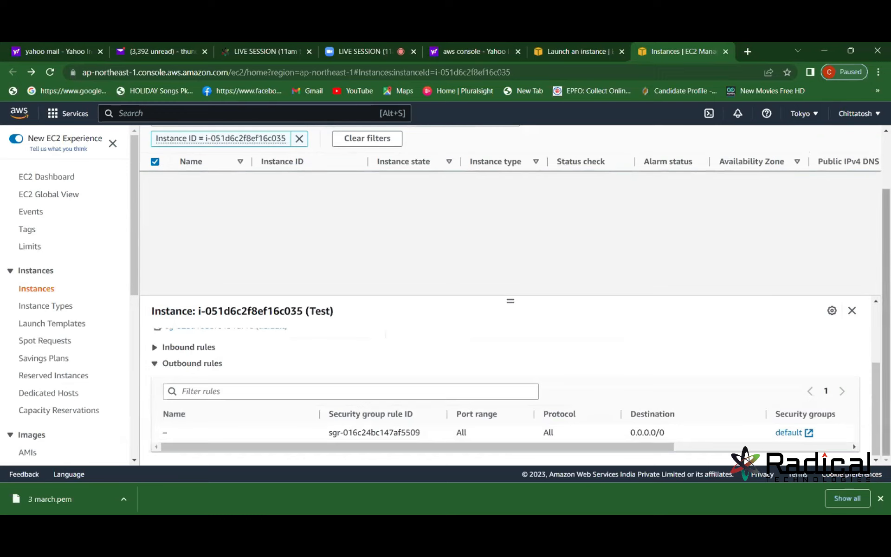
triple_click(876, 304)
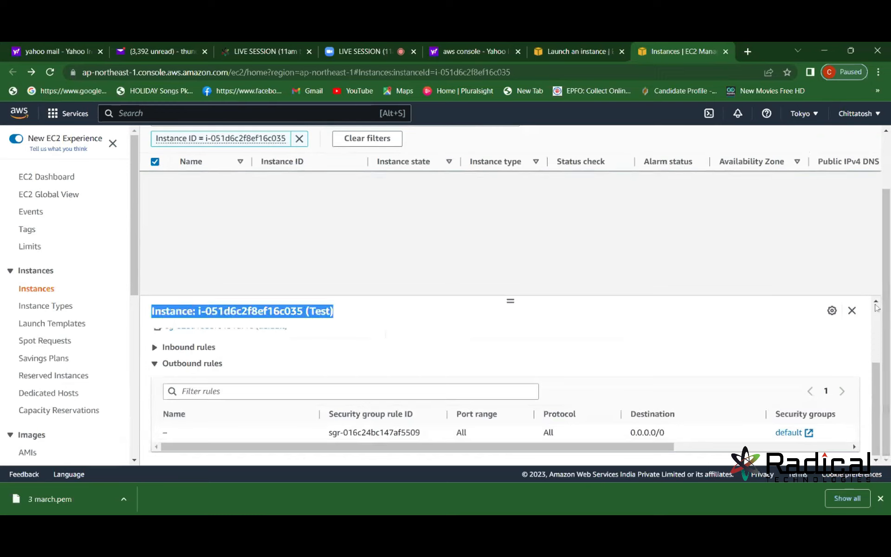
left_click(877, 321)
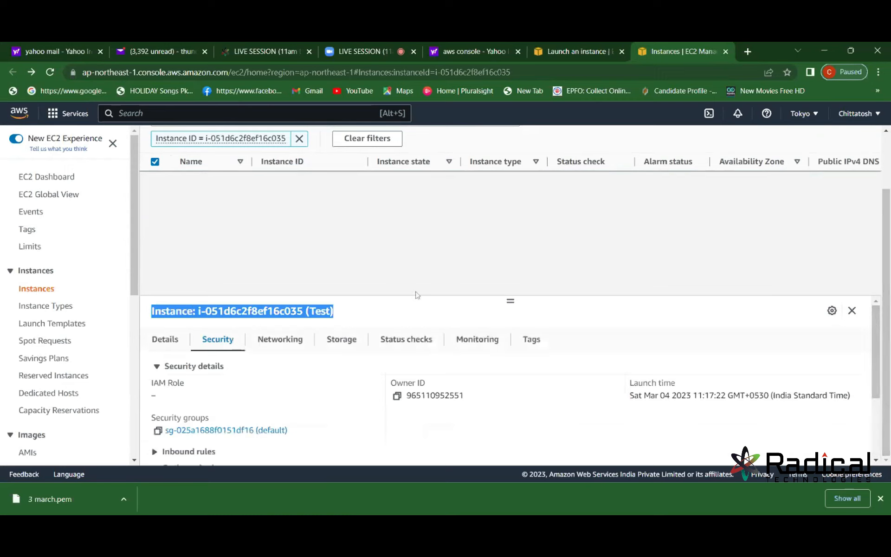
left_click(887, 154)
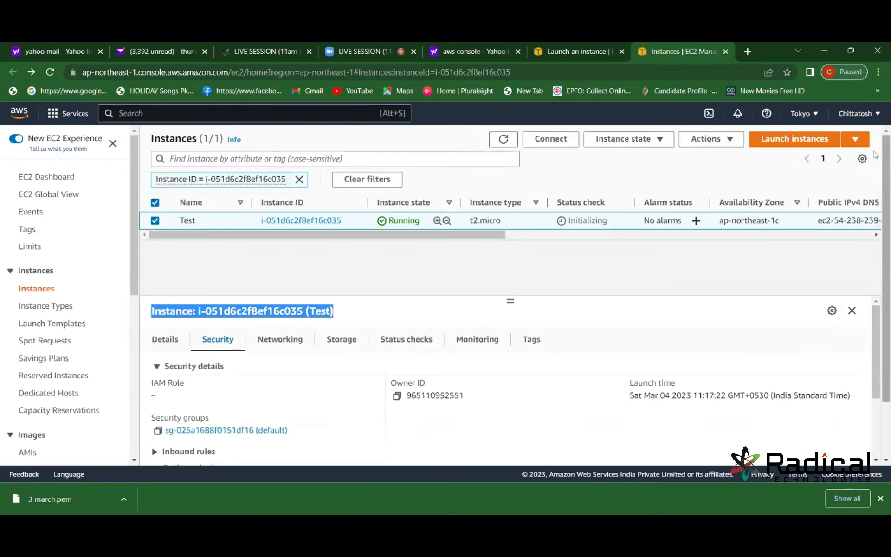
left_click(156, 221)
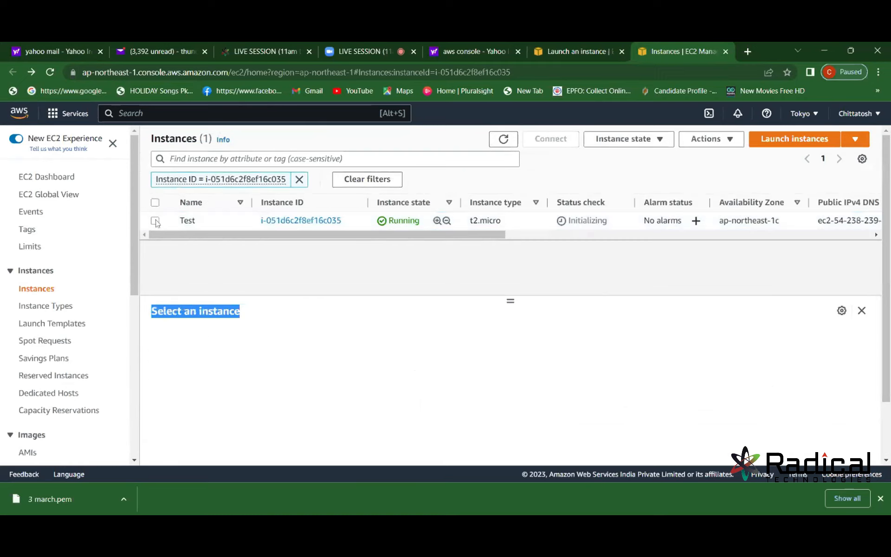
left_click(156, 221)
Show the Test instance's SSH client connect steps using chmod 400 3 march.pem.
left_click(541, 143)
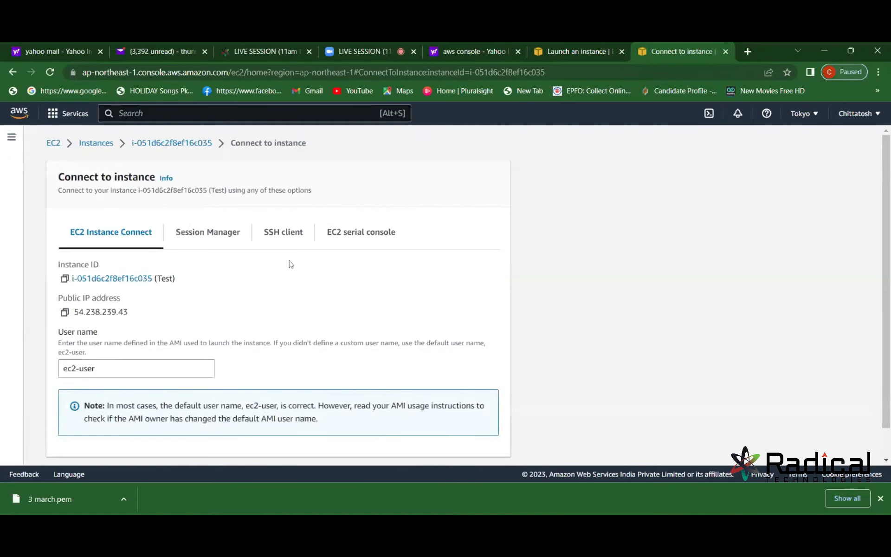
left_click(282, 235)
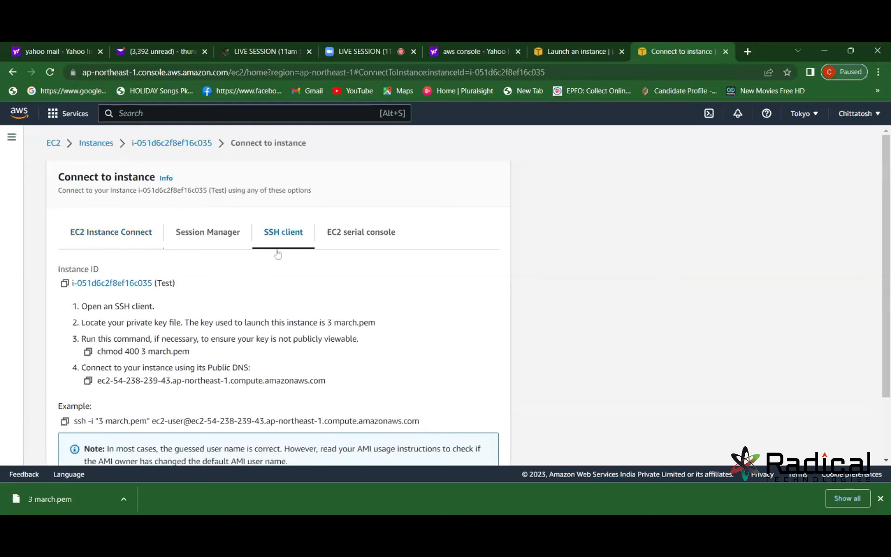
key("super")
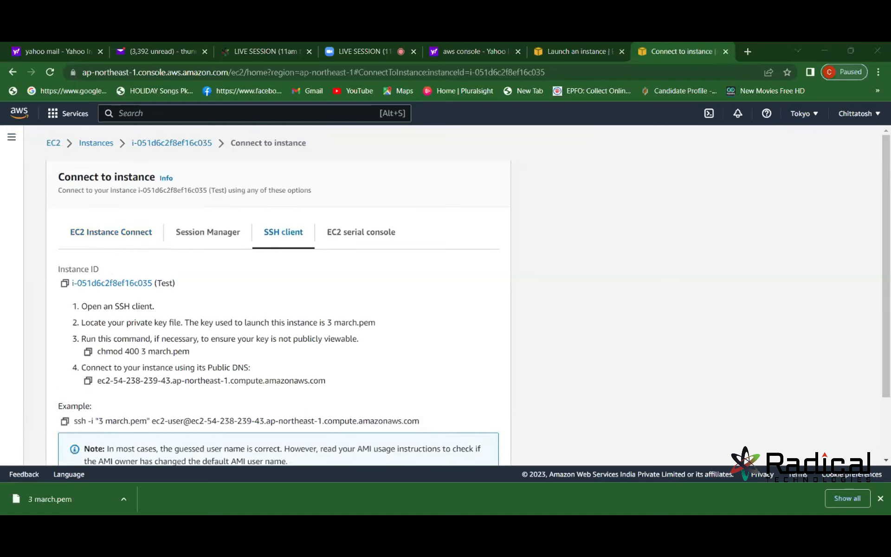
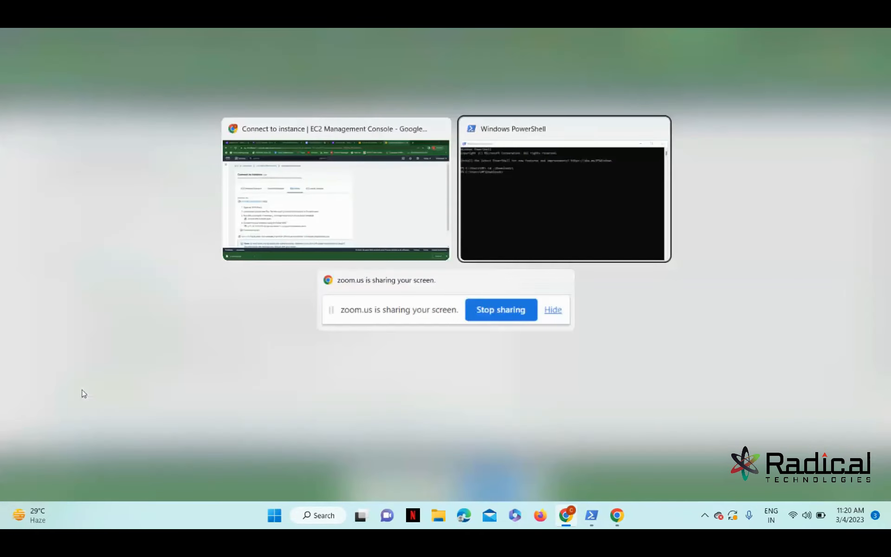
Run the pasted ssh command in PowerShell, note the port 22 connection timeout, and return to the browser.
key("ctrl+v")
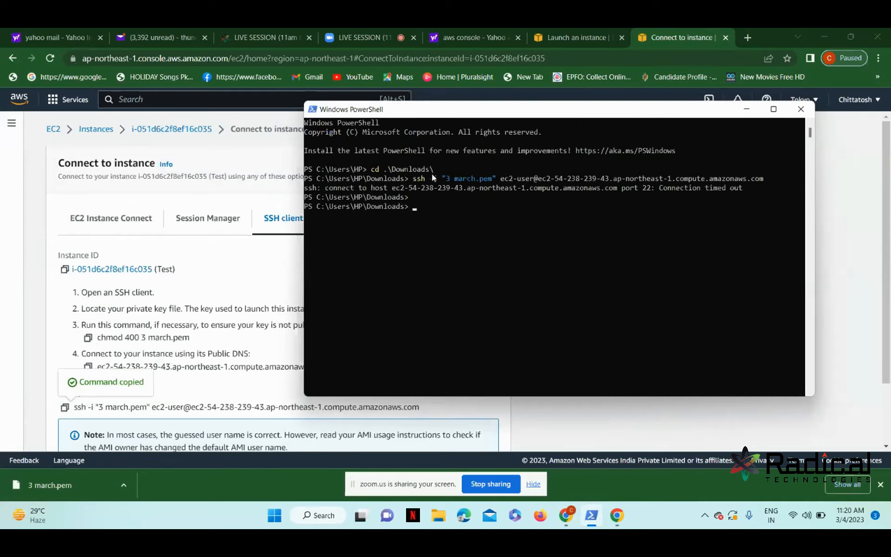
left_click(152, 197)
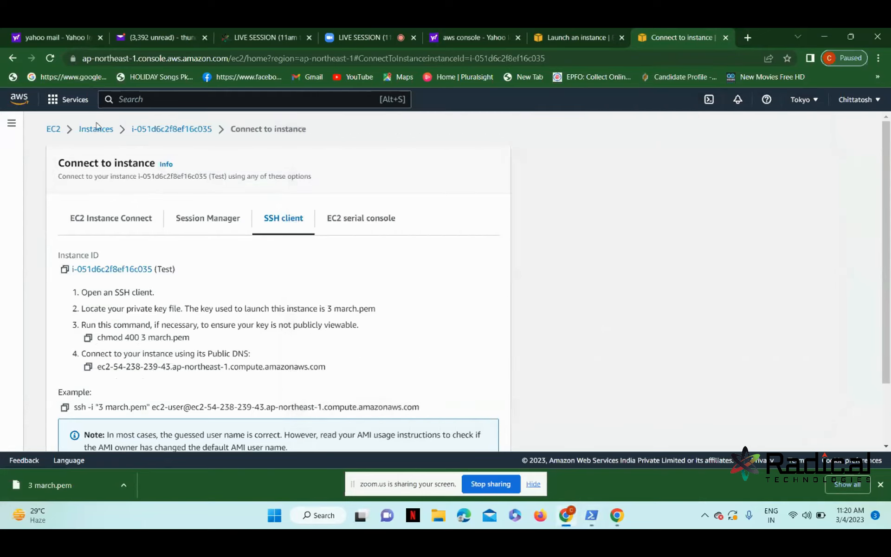
From the Test instance's Security tab, open the default security group sg-025a1688f0151df16.
left_click(82, 132)
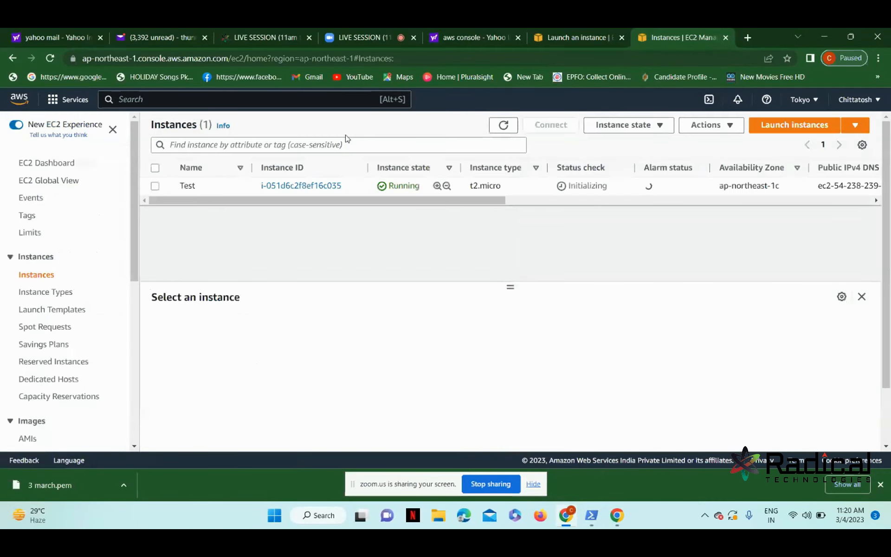
left_click(159, 188)
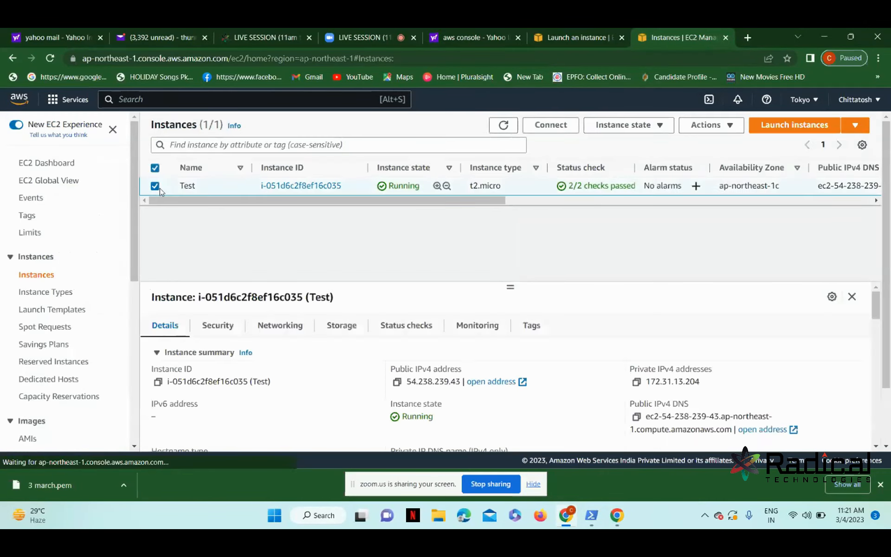
left_click(212, 330)
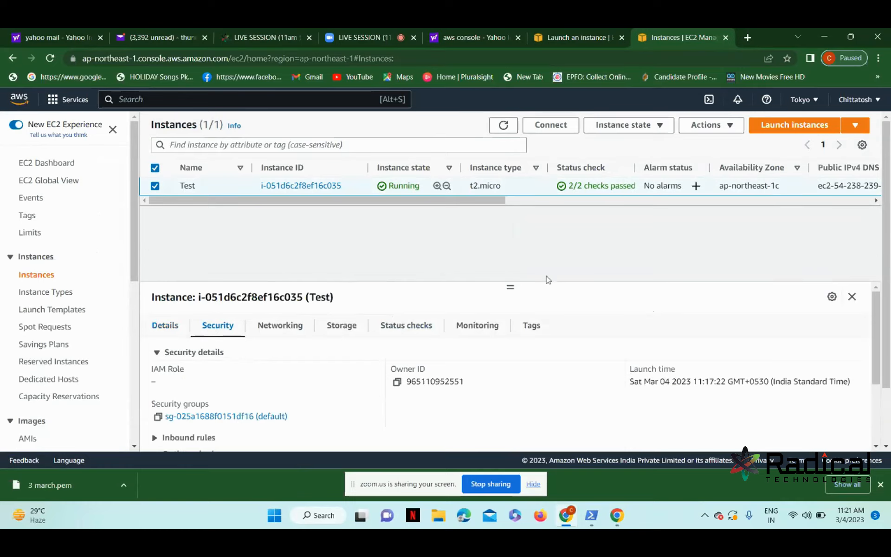
left_click(886, 446)
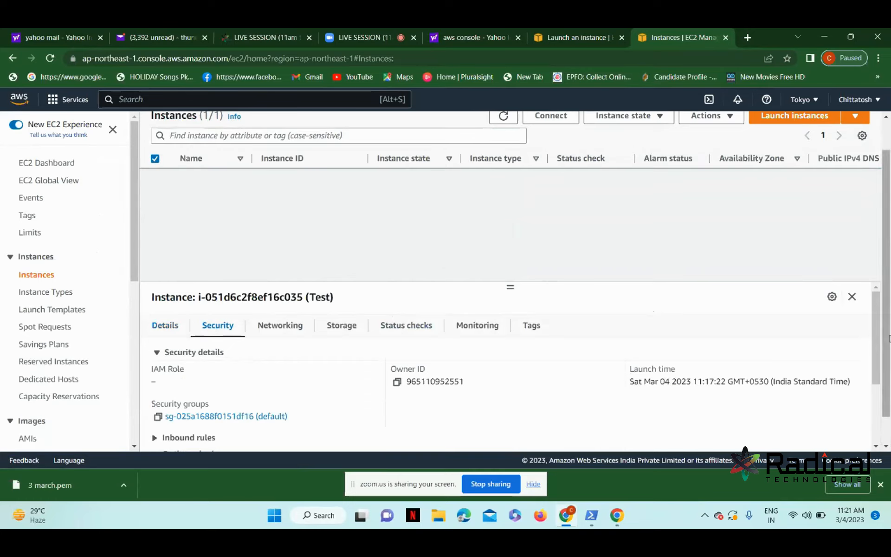
left_click(886, 117)
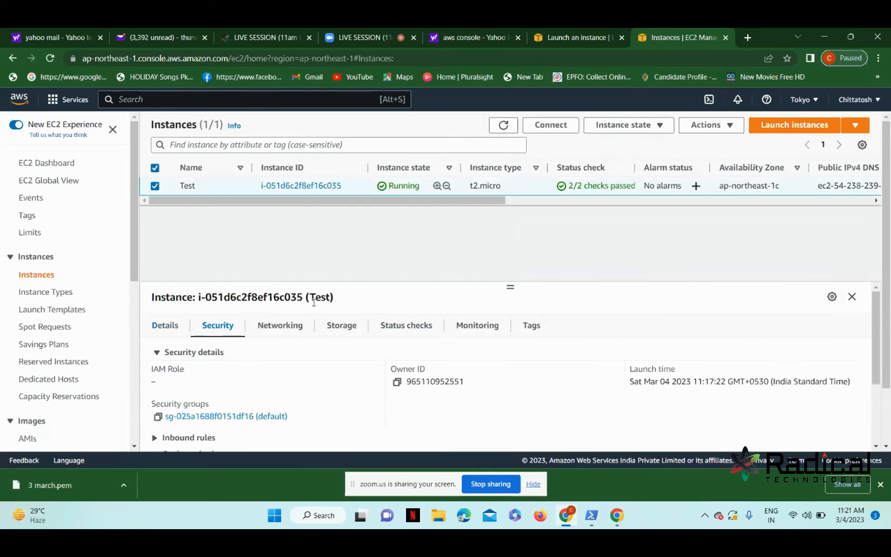
left_click(207, 417)
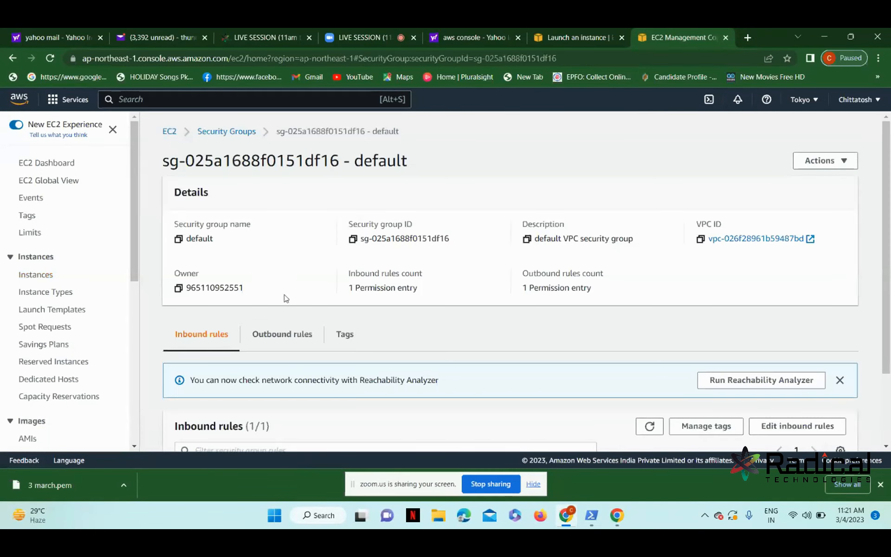
Scroll to the default security group's Inbound rules and start editing them.
left_click(885, 447)
left_click(885, 446)
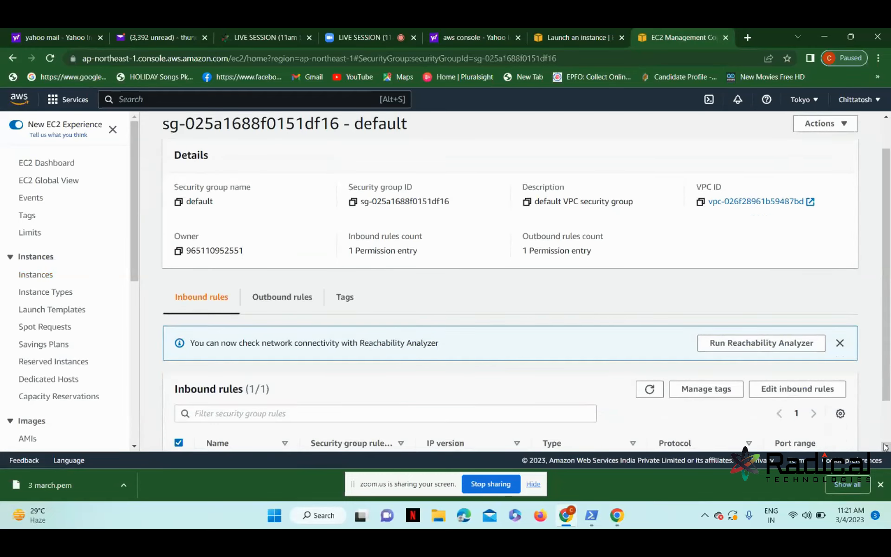
left_click(885, 446)
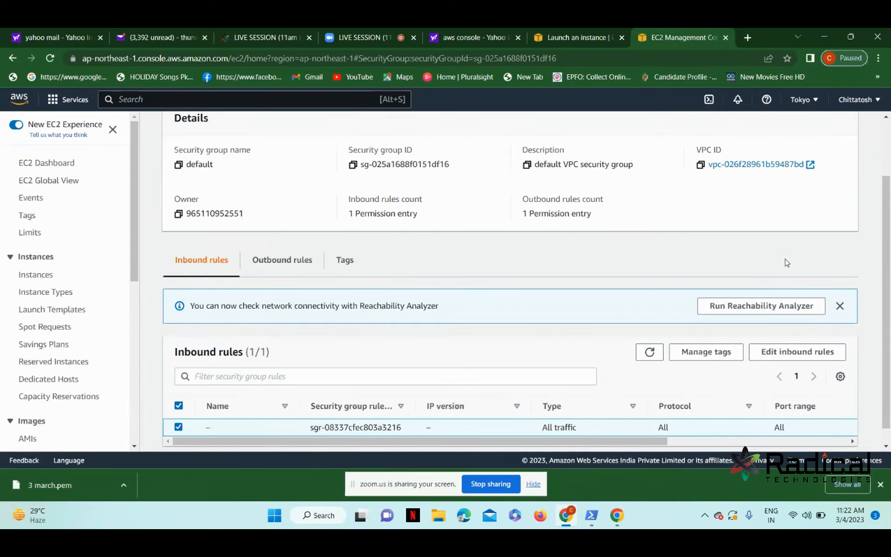
left_click(771, 352)
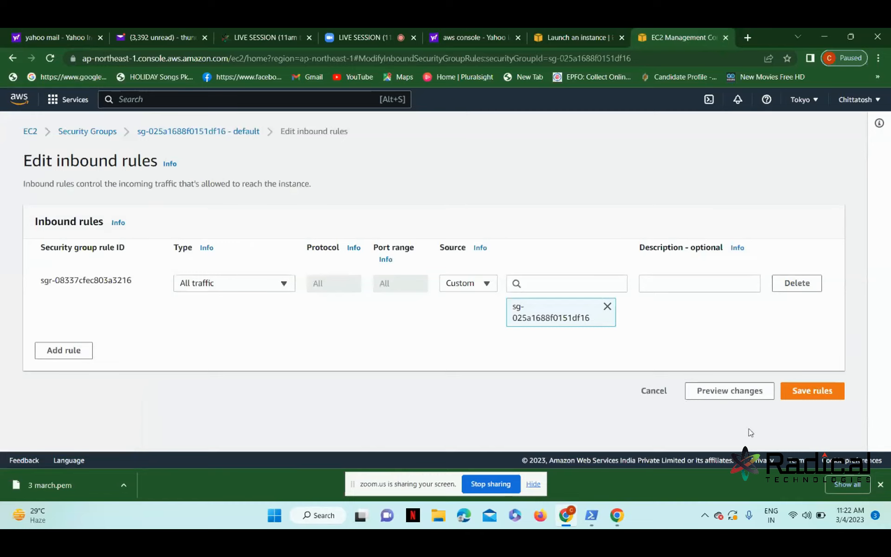
Replace the inbound rule with an All traffic rule from Anywhere-IPv4 (0.0.0.0/0) and save.
left_click(781, 283)
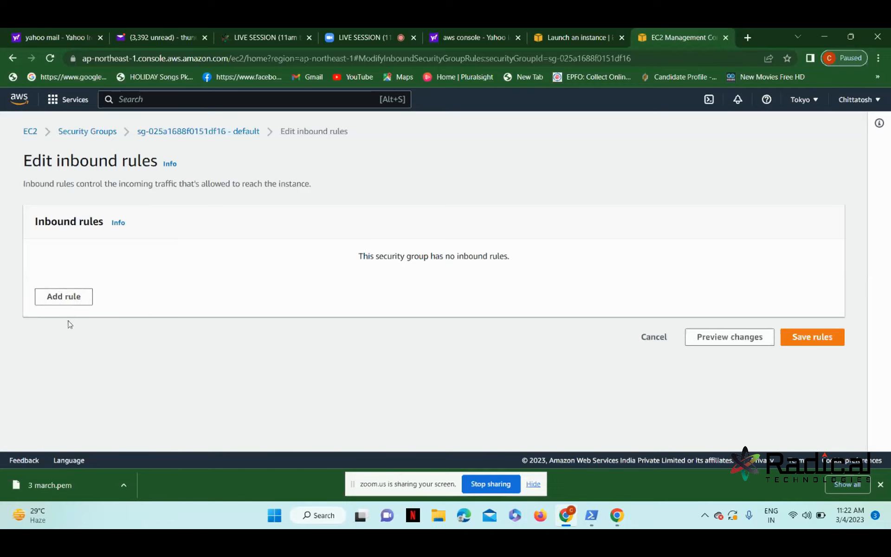
left_click(76, 306)
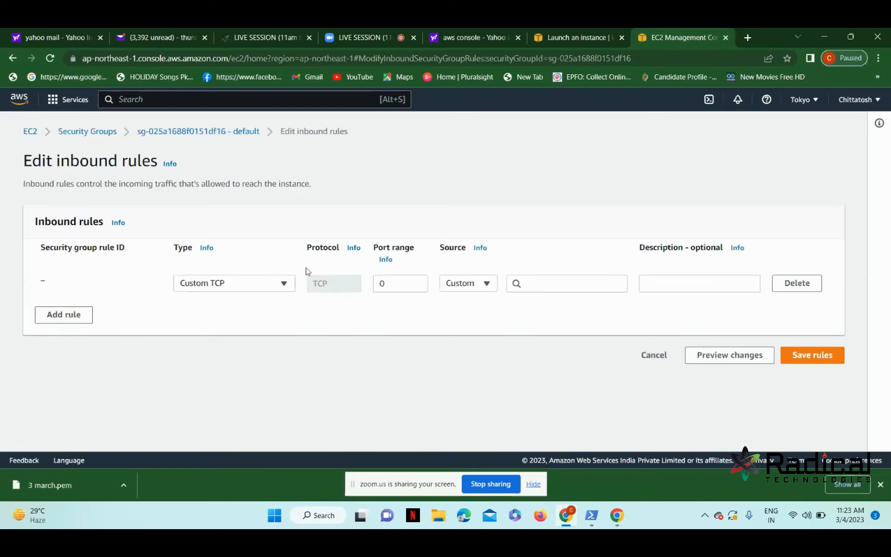
left_click(284, 290)
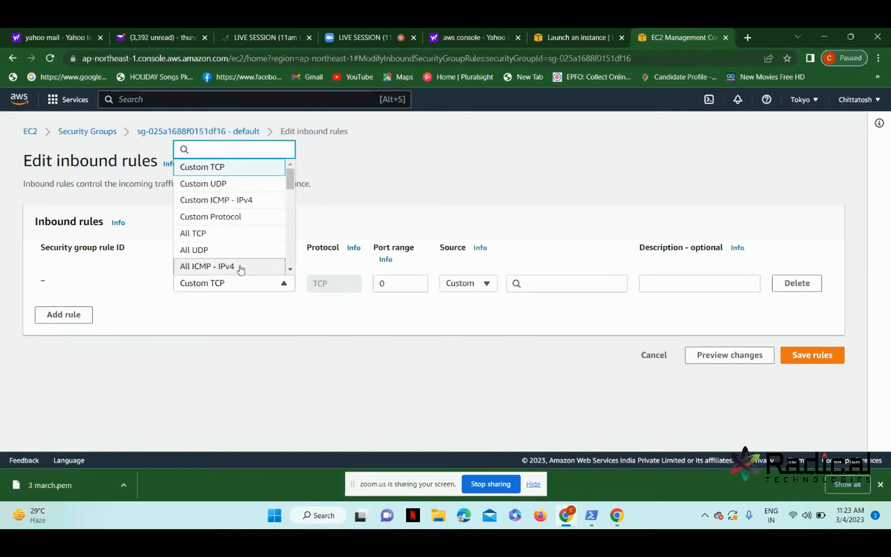
scroll(294, 266, "down", 3)
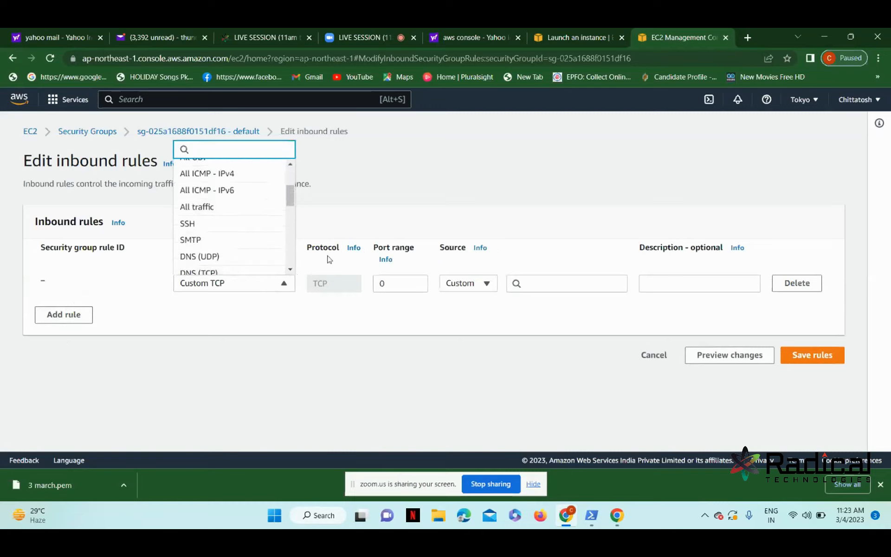
left_click(216, 210)
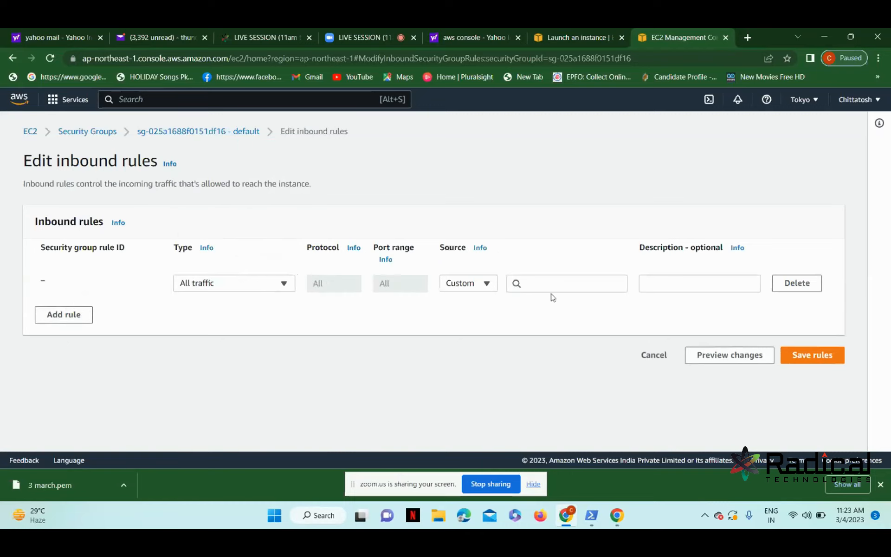
left_click(470, 284)
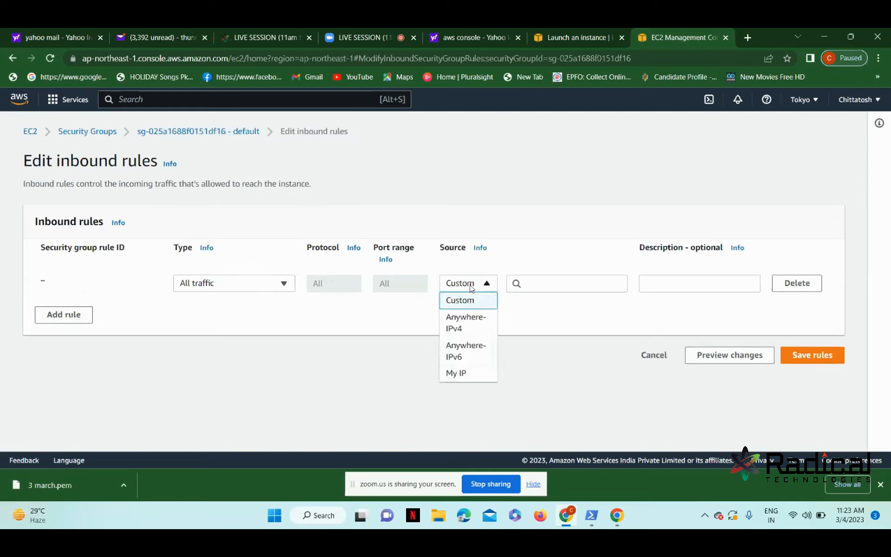
left_click(464, 335)
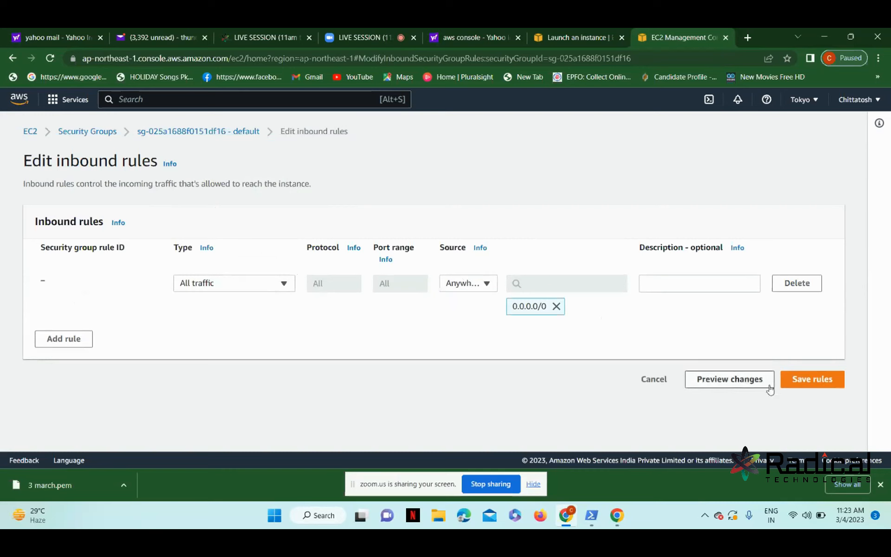
left_click(808, 379)
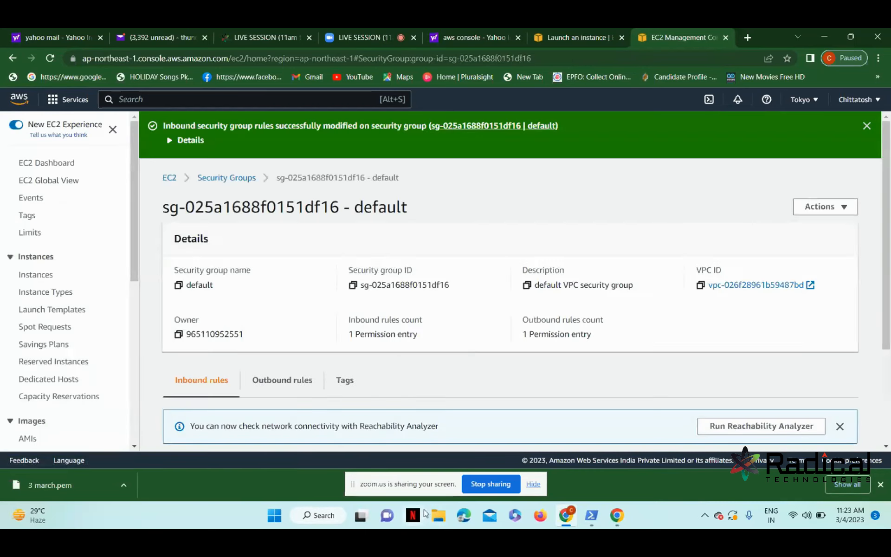
Rerun the ssh command in PowerShell, see it time out again, and return to the browser.
left_click(593, 523)
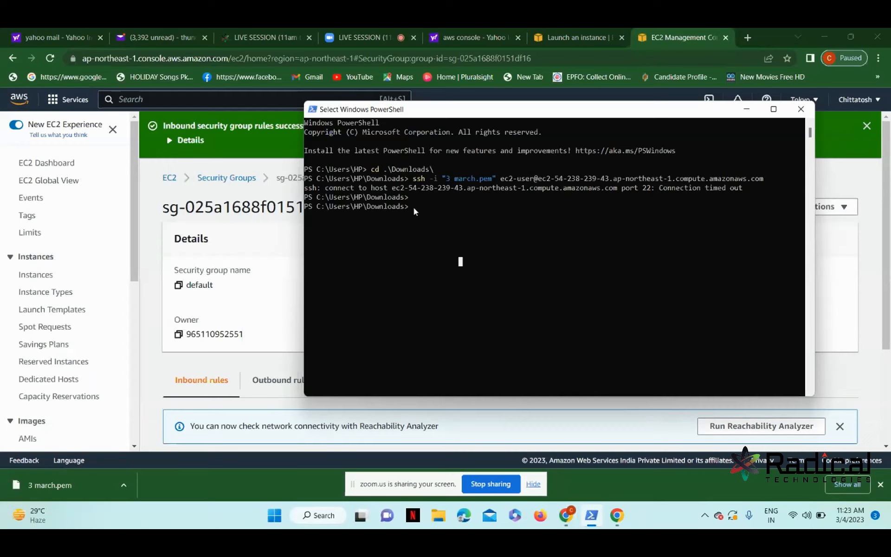
key("Up")
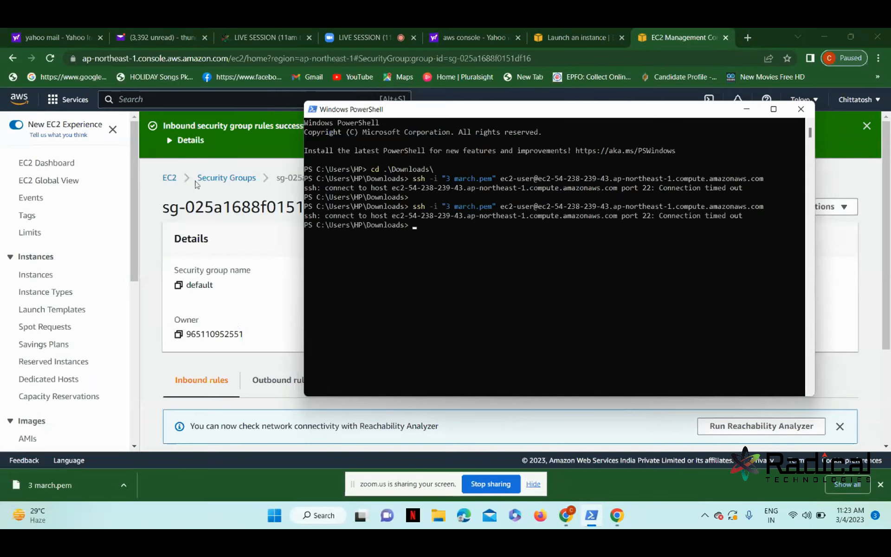
left_click(202, 201)
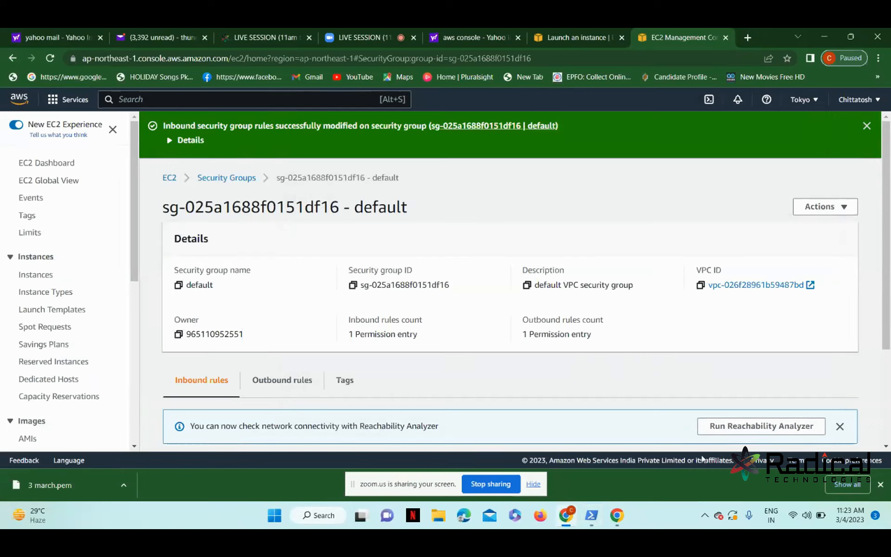
Check the default security group's Outbound rules, confirming the single All traffic rule.
scroll(880, 446, "down", 2)
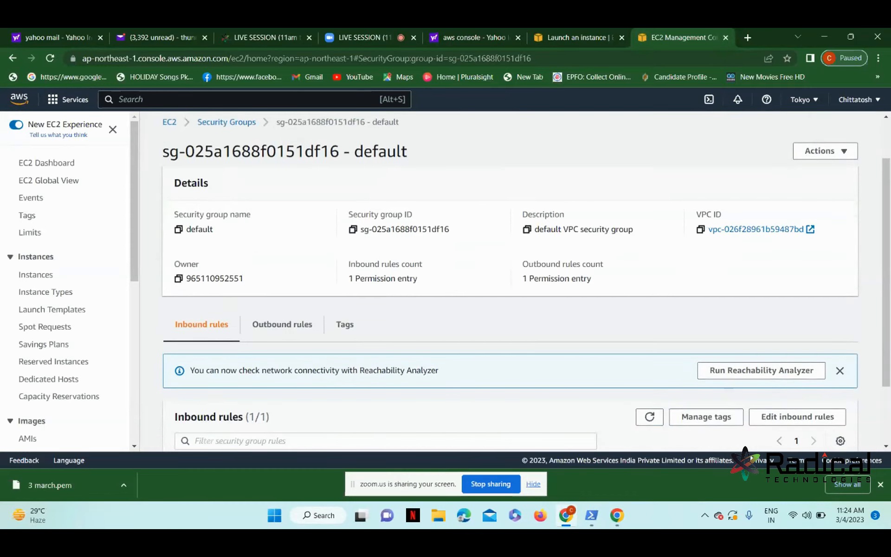
left_click(885, 446)
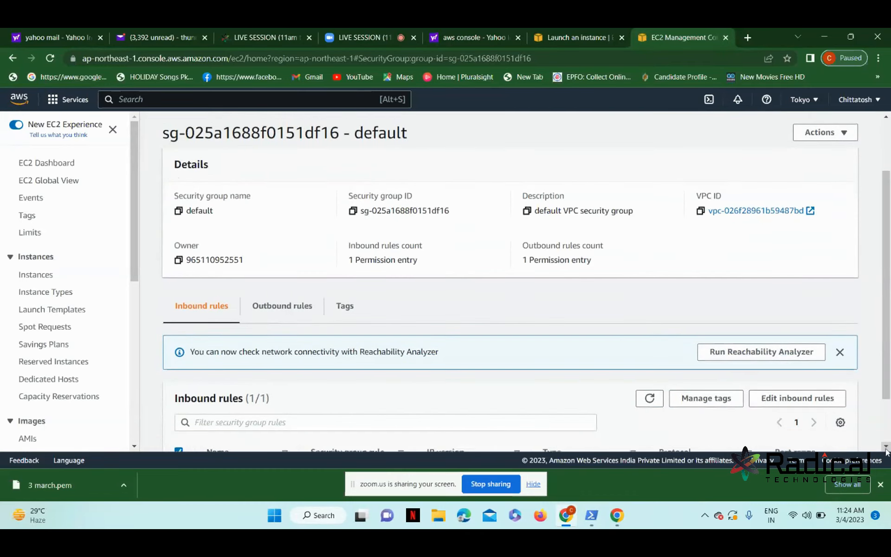
left_click(271, 315)
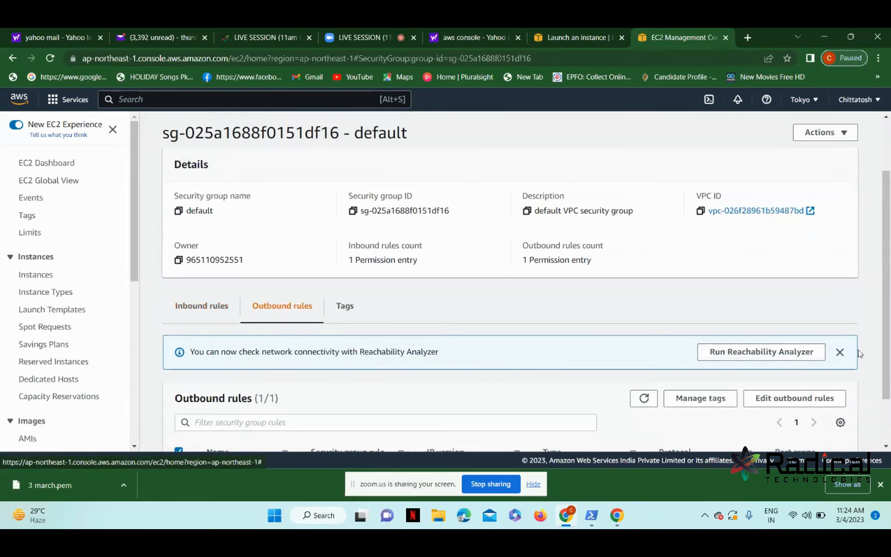
left_click(886, 447)
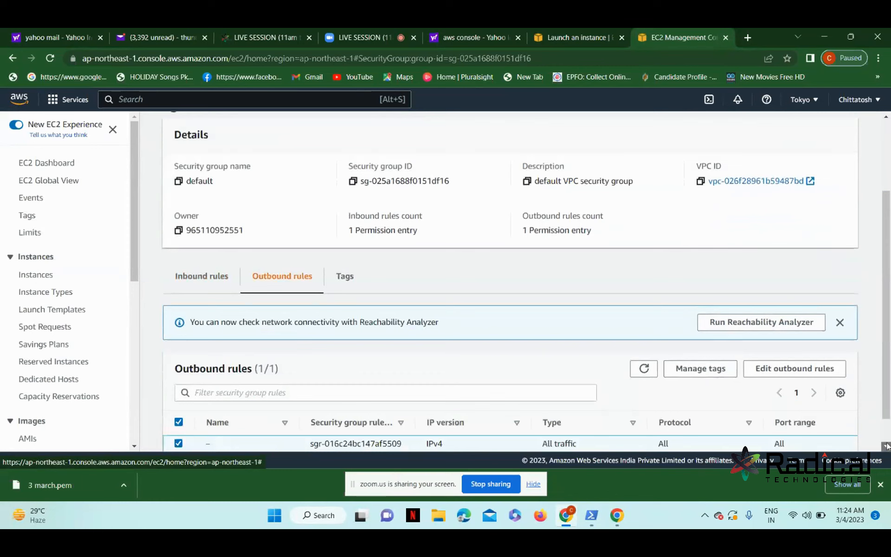
left_click(886, 446)
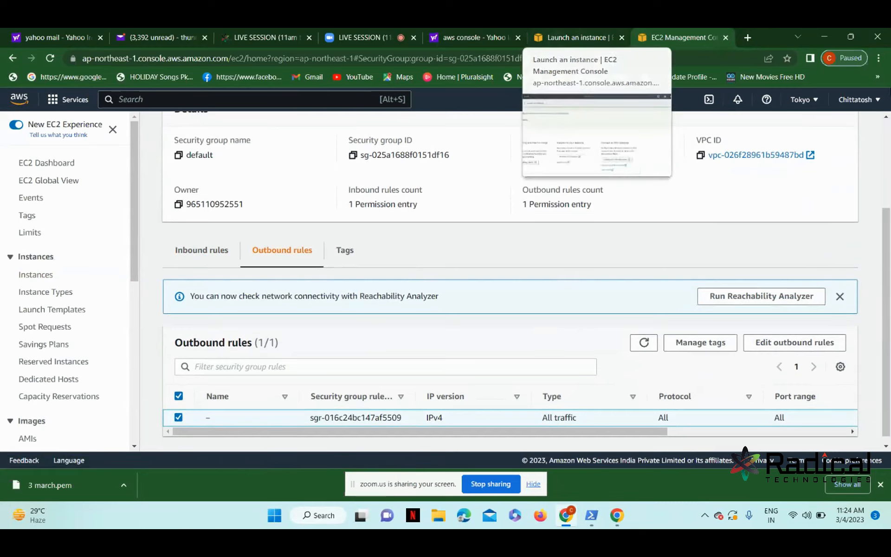
left_click(885, 117)
scroll(886, 117, "up", 4)
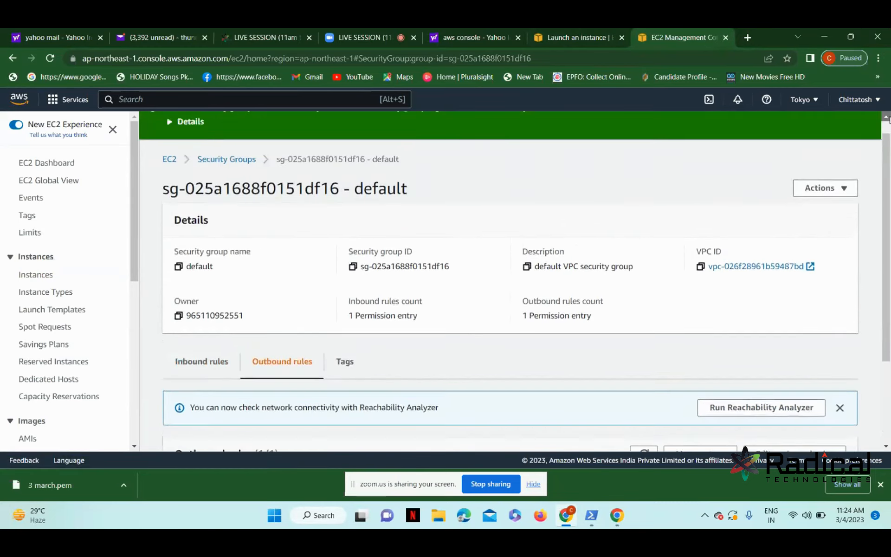
Search 'vpc', open the VPC console in a new tab, and show its Internet gateways list.
left_click(14, 101)
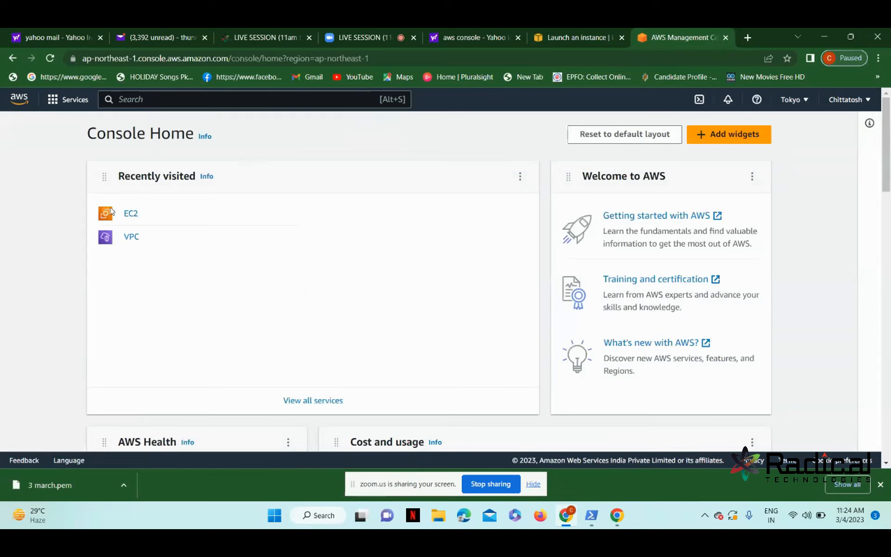
left_click(9, 61)
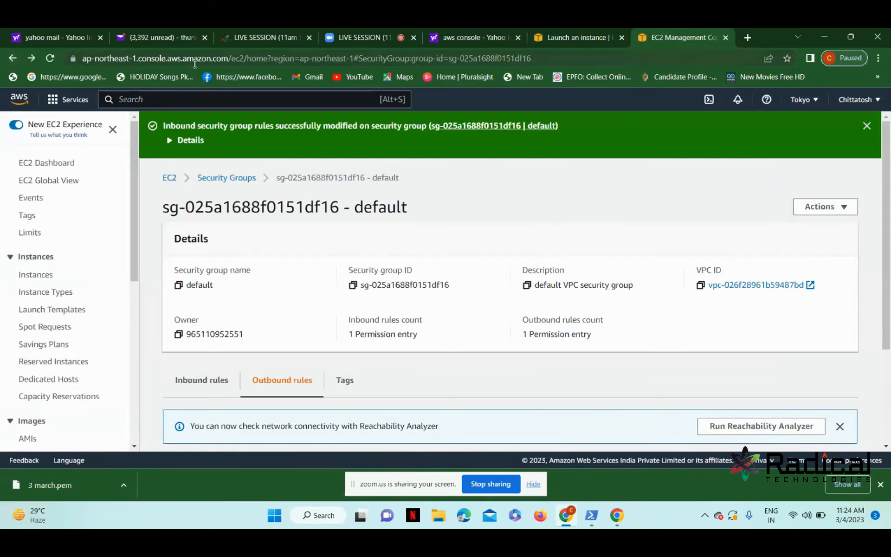
left_click(186, 95)
type("vpc")
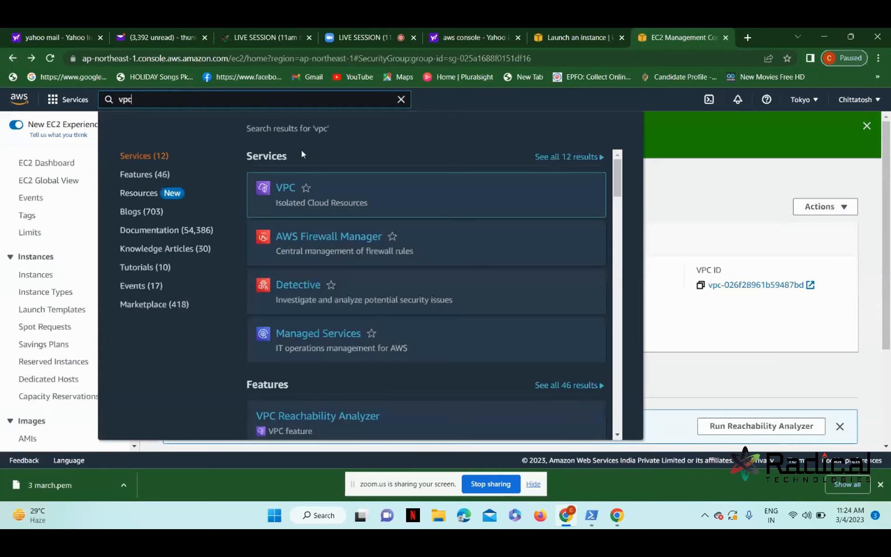
mouse_move(328, 199)
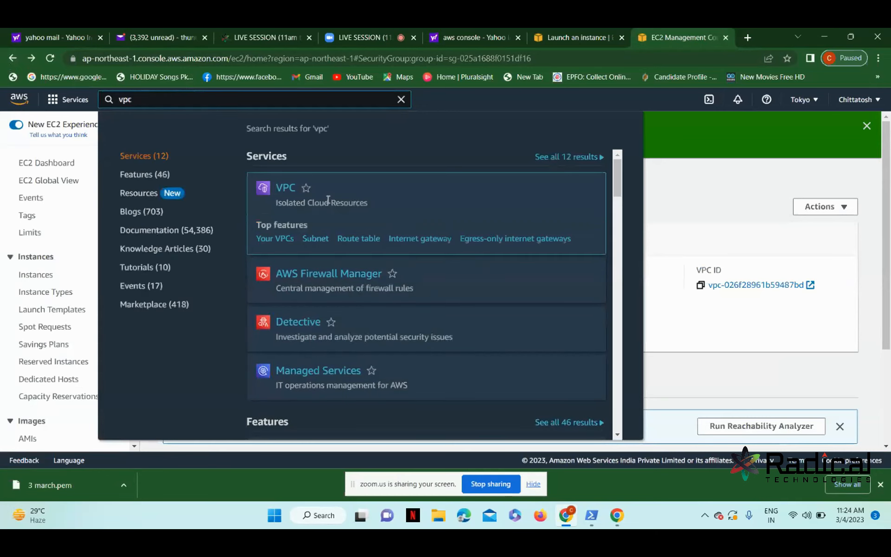
right_click(280, 194)
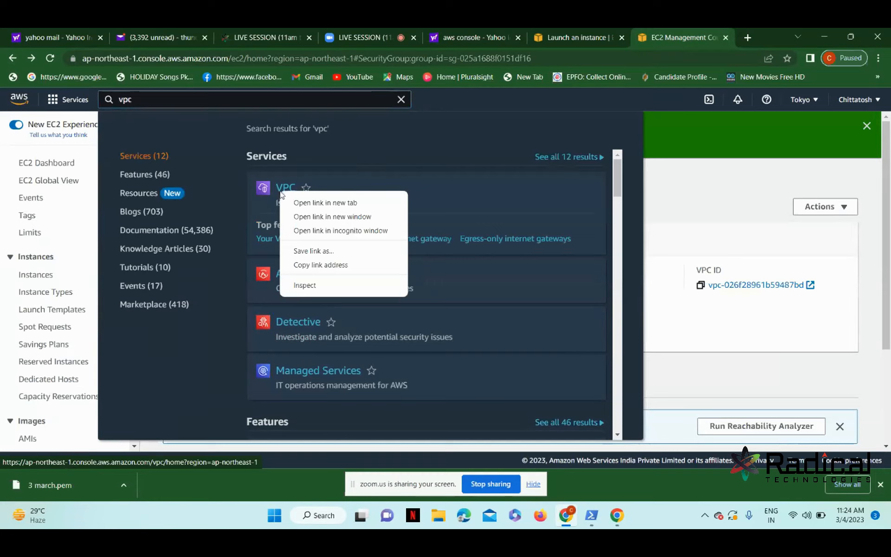
left_click(300, 204)
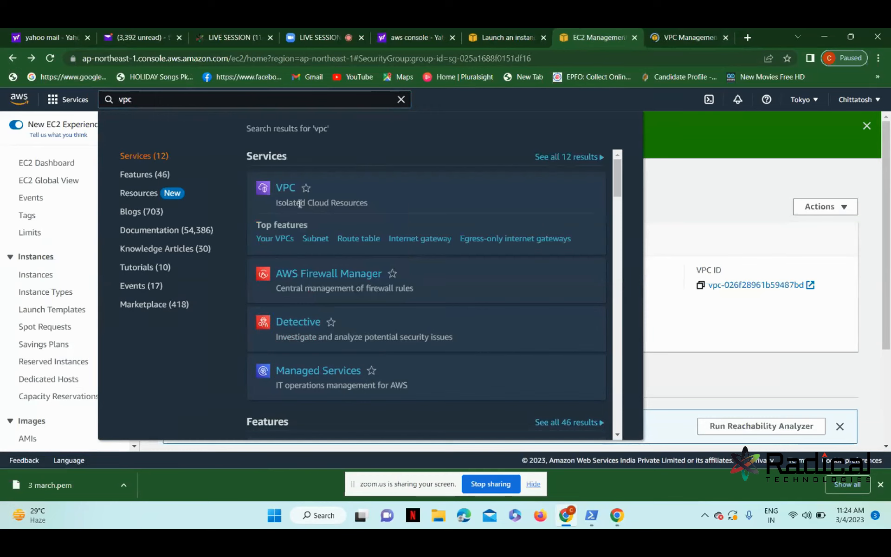
left_click(654, 37)
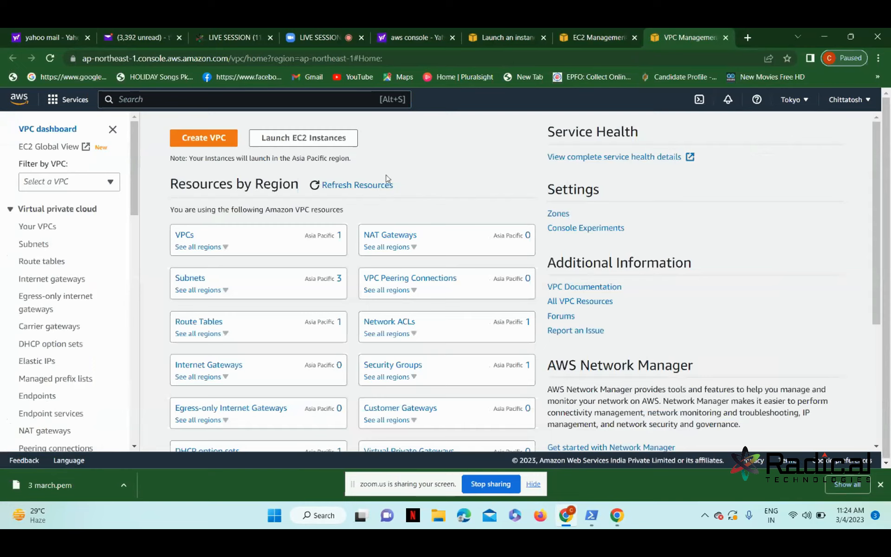
left_click(68, 280)
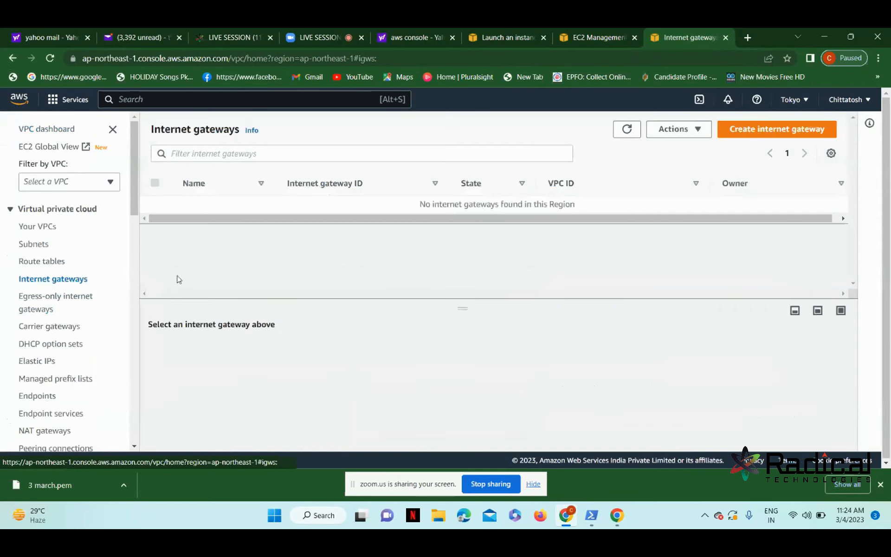
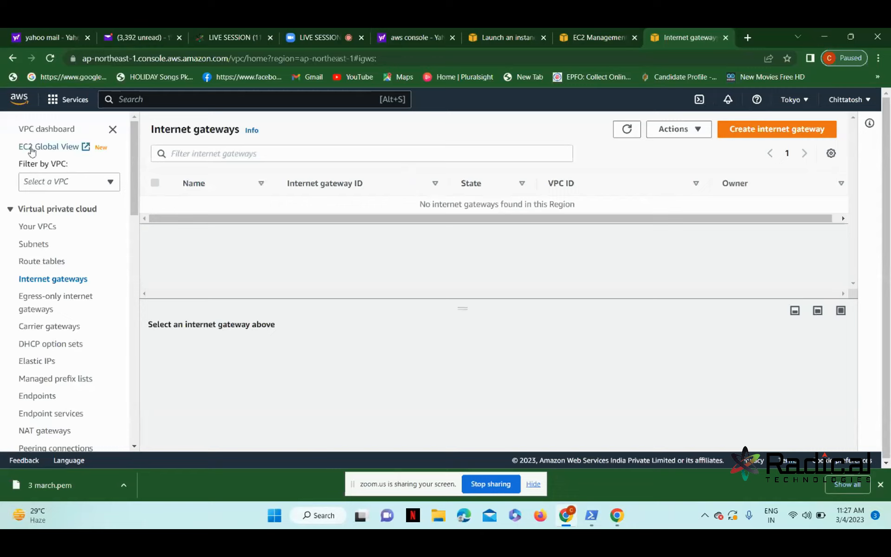
Leave the empty Tokyo Internet gateways list and stop sharing the screen in Zoom.
left_click(146, 93)
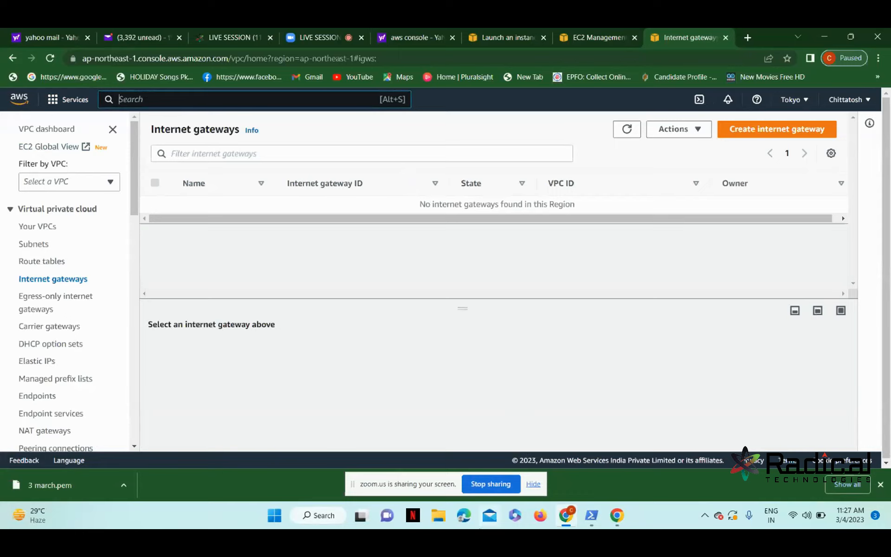
left_click(490, 484)
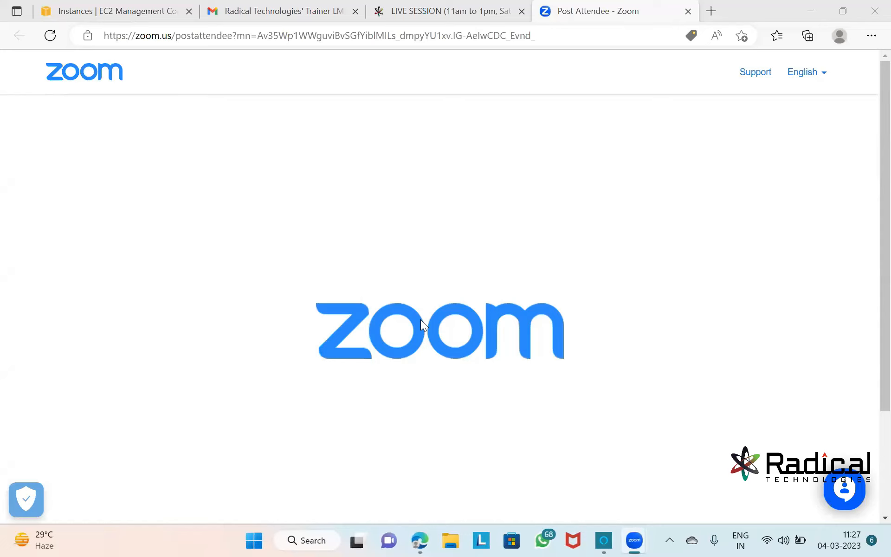
Return to the EC2 Instances tab in the browser and start a new instance launch.
left_click(420, 540)
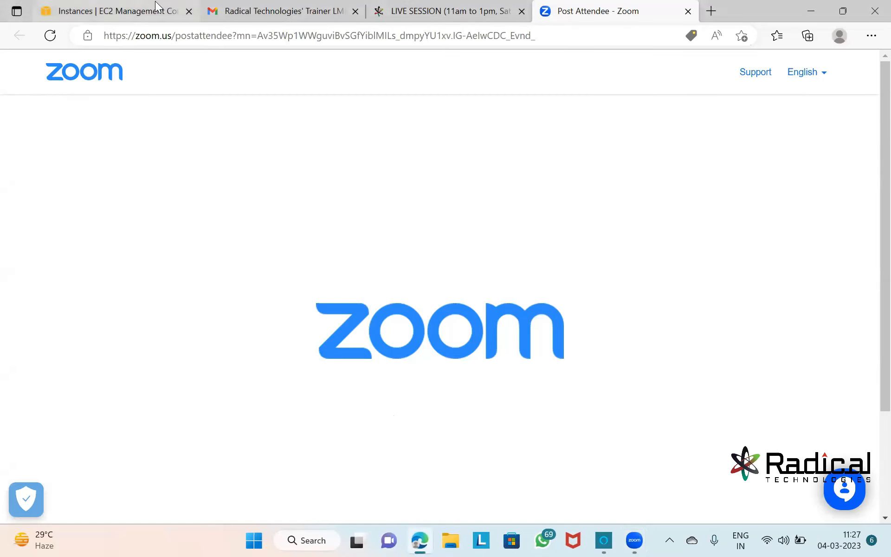
left_click(178, 6)
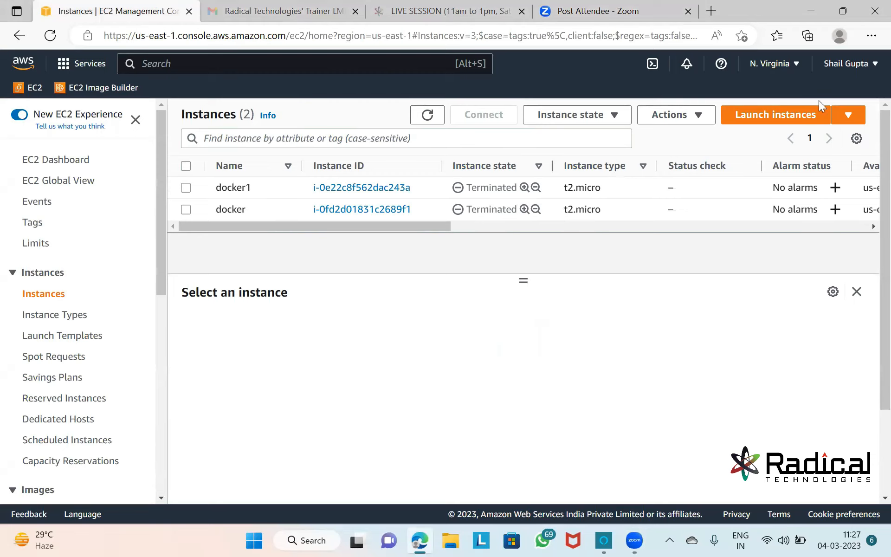
left_click(761, 119)
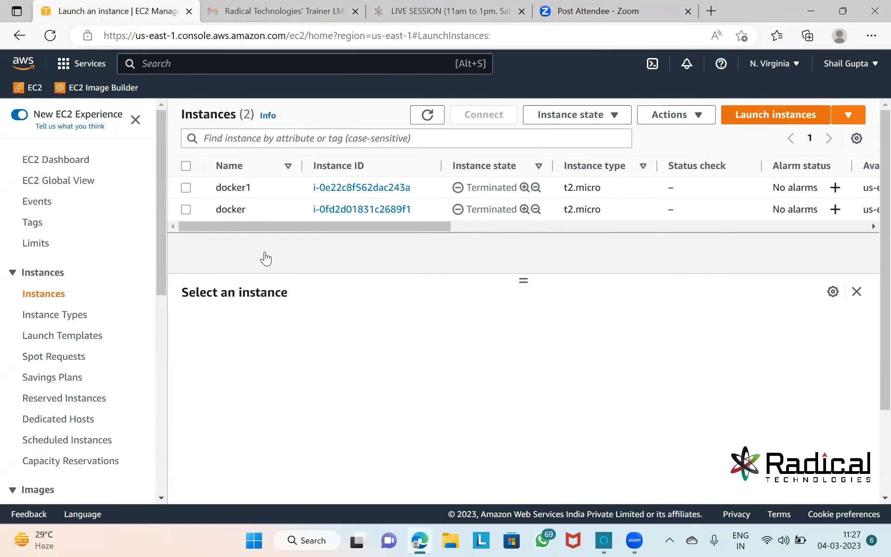
Name the new instance 'test', keeping the Amazon Linux image and t2.micro type.
left_click(167, 310)
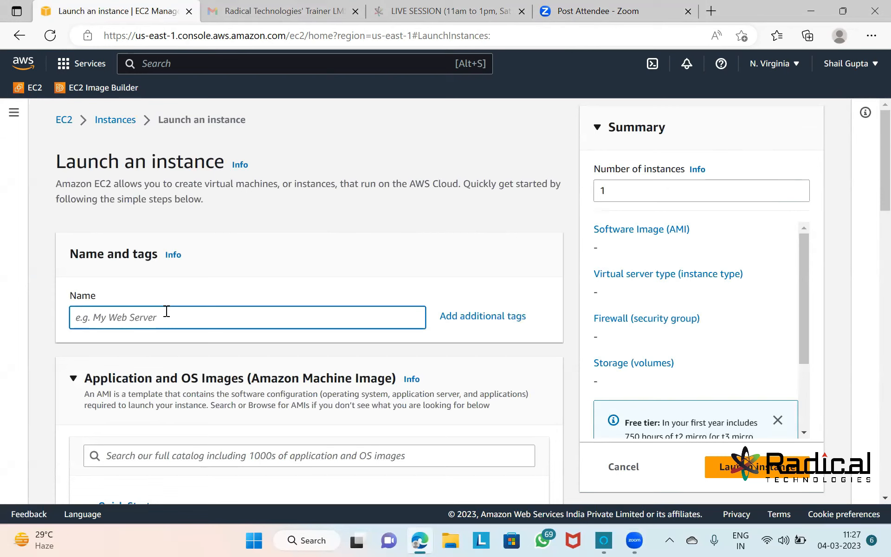
type("test")
scroll(178, 306, "down", 3)
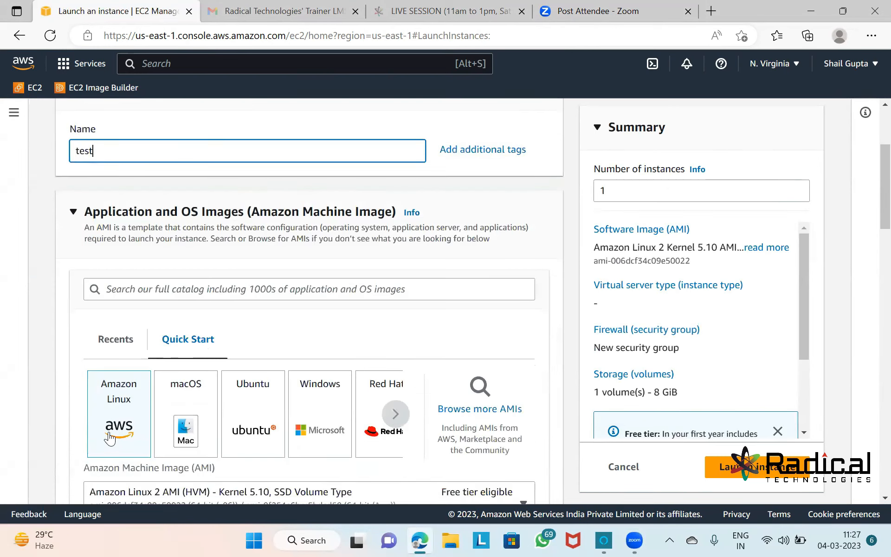
left_click(141, 416)
scroll(142, 416, "down", 5)
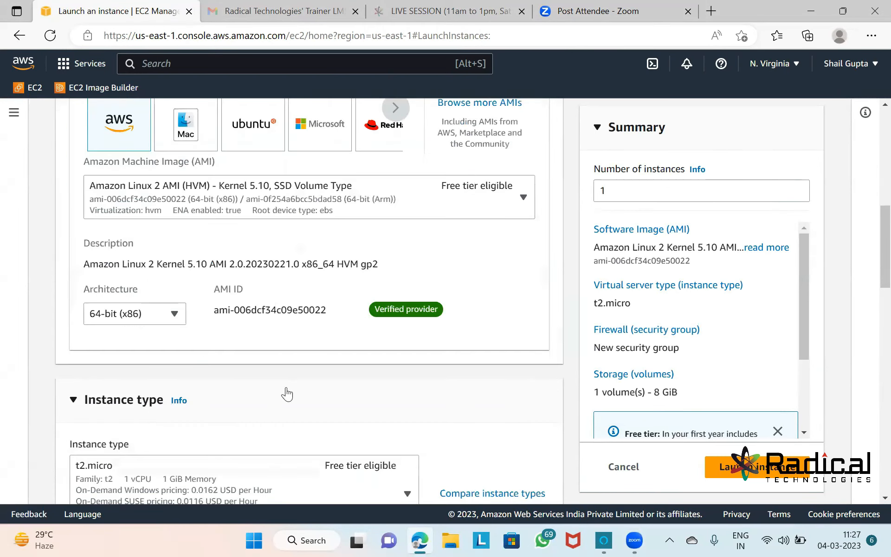
scroll(287, 393, "down", 4)
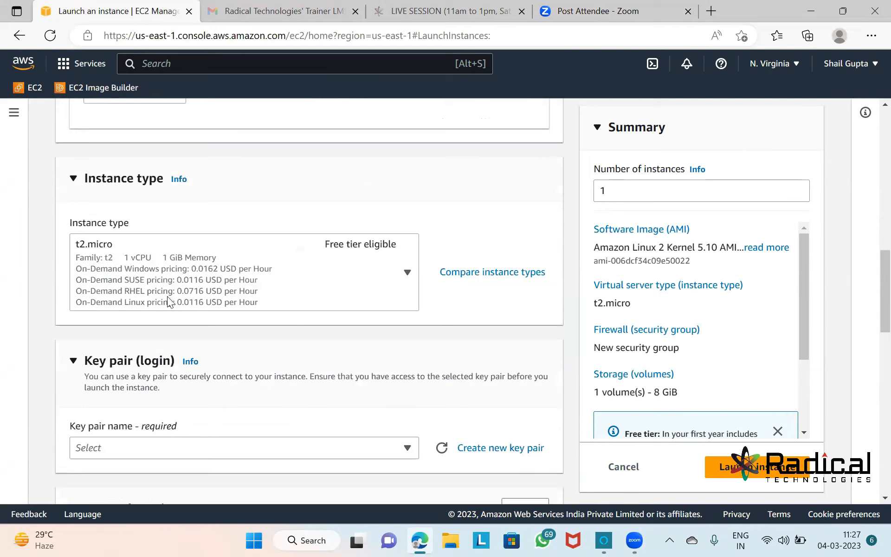
Choose the 08thjan key pair for the instance.
left_click(272, 447)
scroll(233, 369, "down", 3)
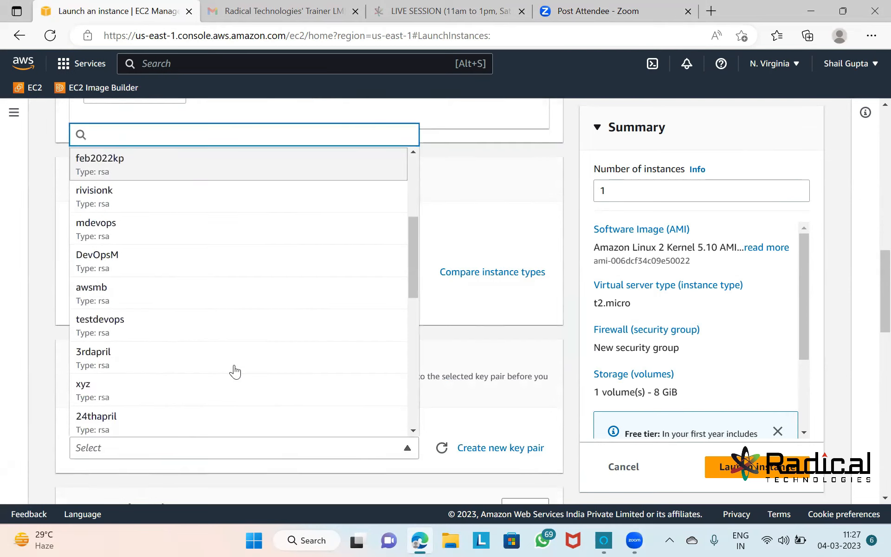
scroll(195, 387, "down", 2)
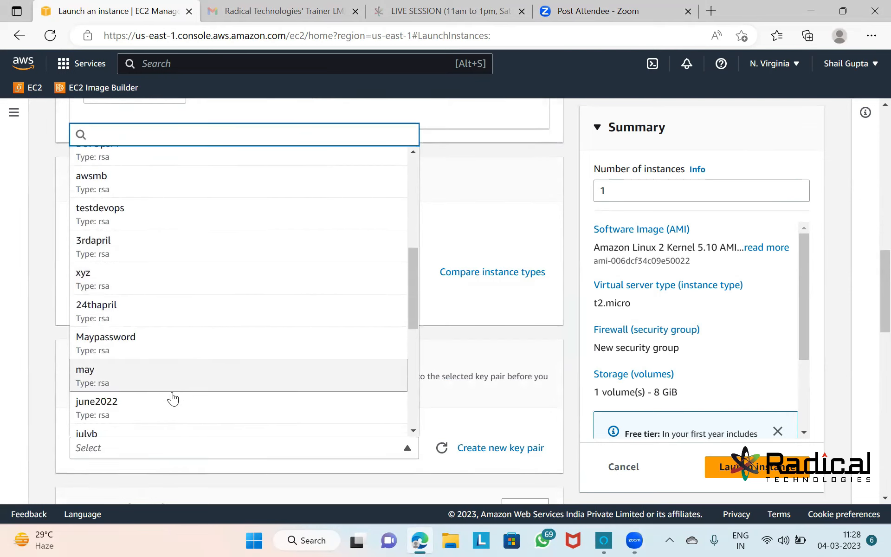
scroll(181, 387, "down", 5)
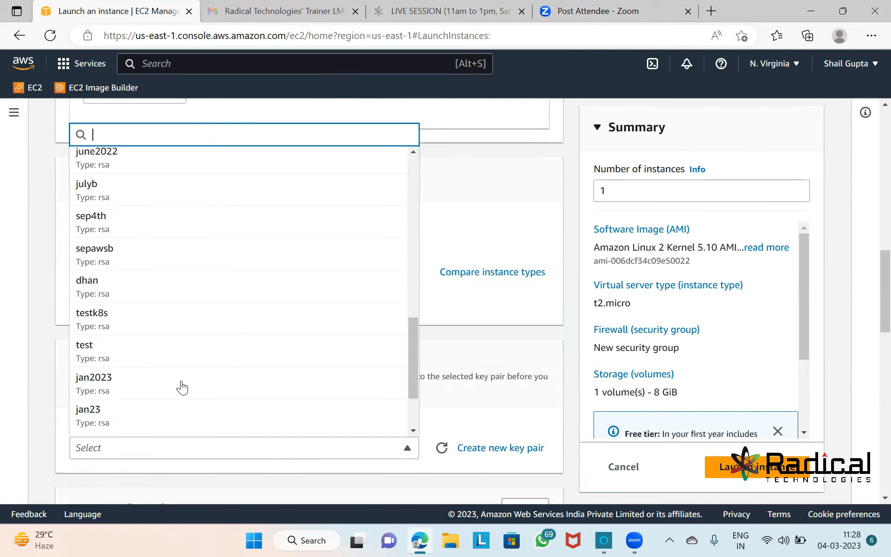
scroll(149, 388, "down", 2)
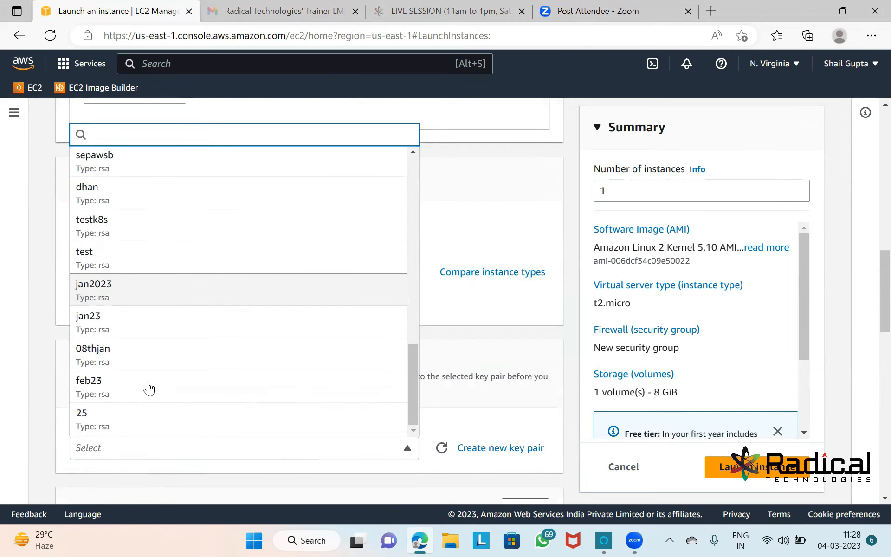
left_click(168, 359)
Use the existing default security group and launch the instance.
scroll(333, 454, "down", 6)
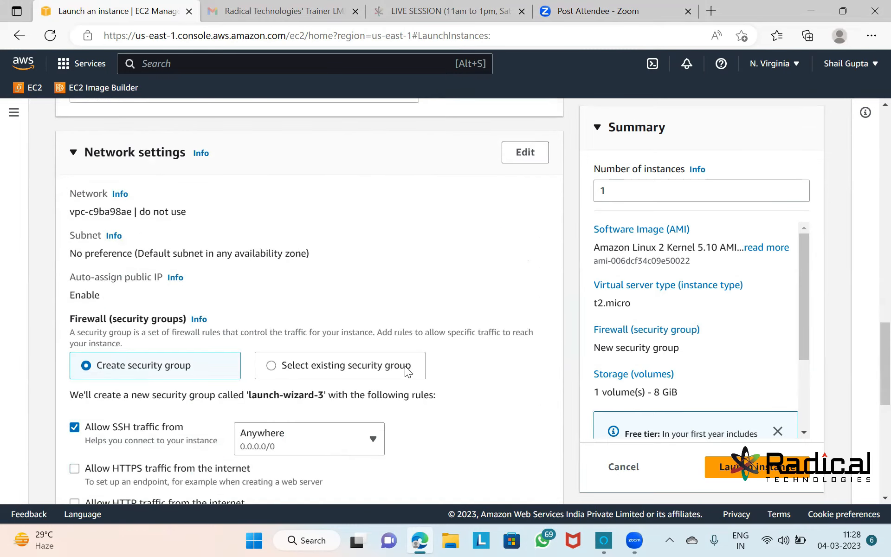
left_click(377, 360)
scroll(357, 339, "down", 2)
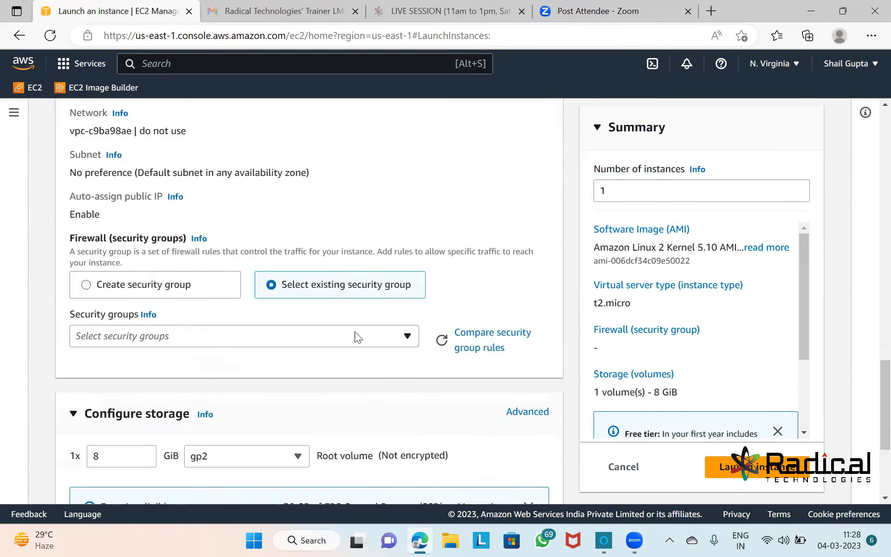
left_click(324, 338)
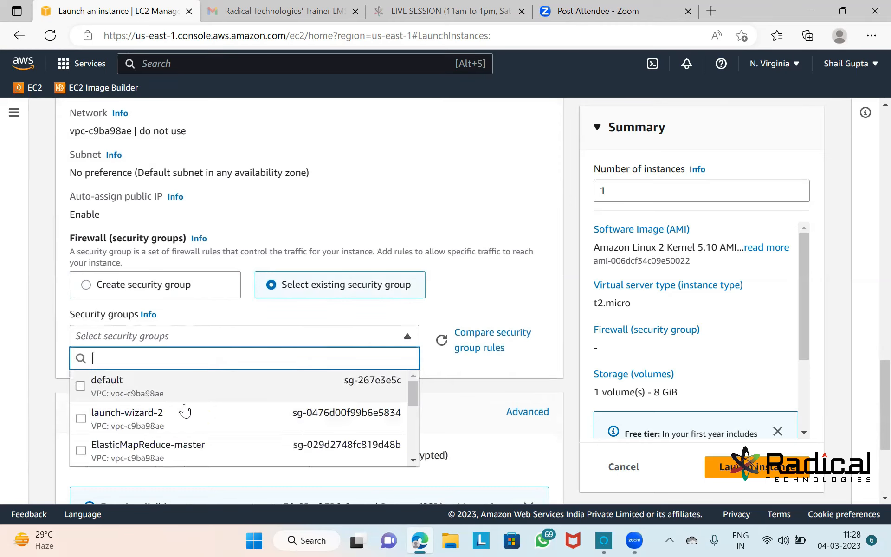
left_click(132, 393)
scroll(472, 316, "down", 5)
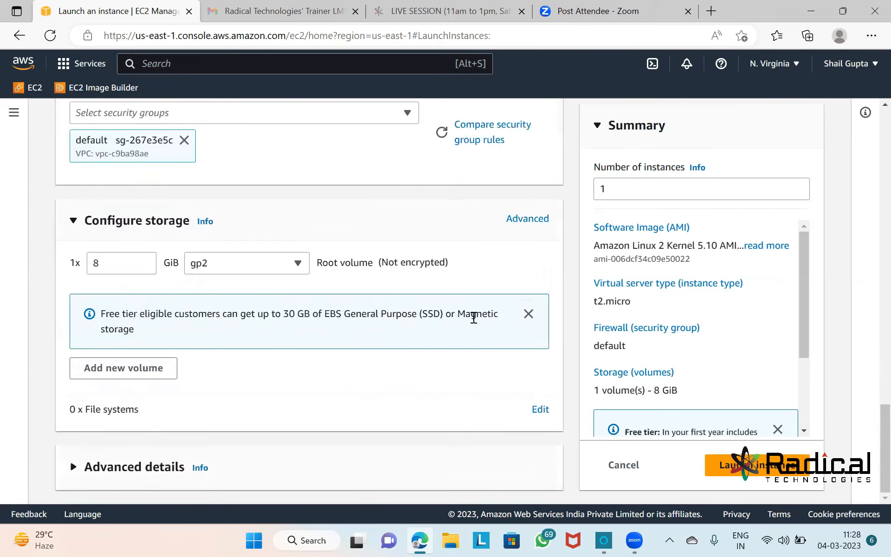
left_click(727, 470)
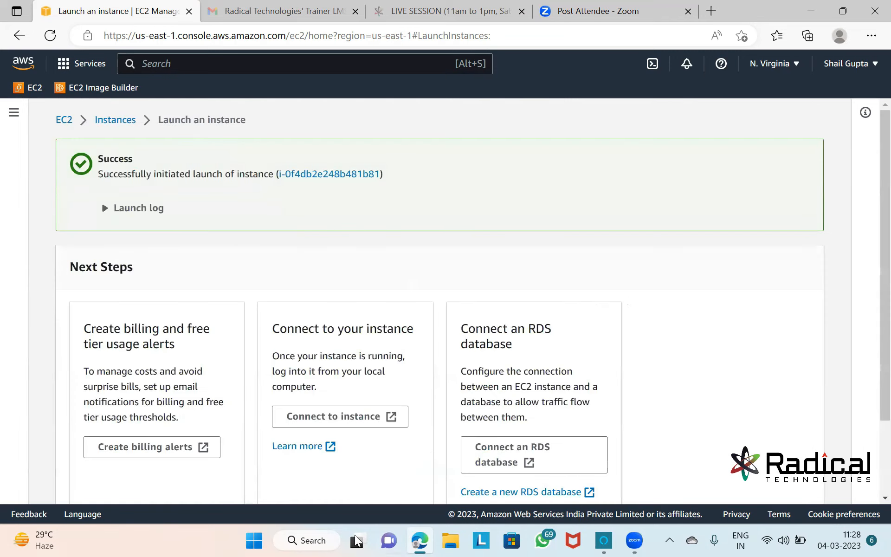
left_click(307, 540)
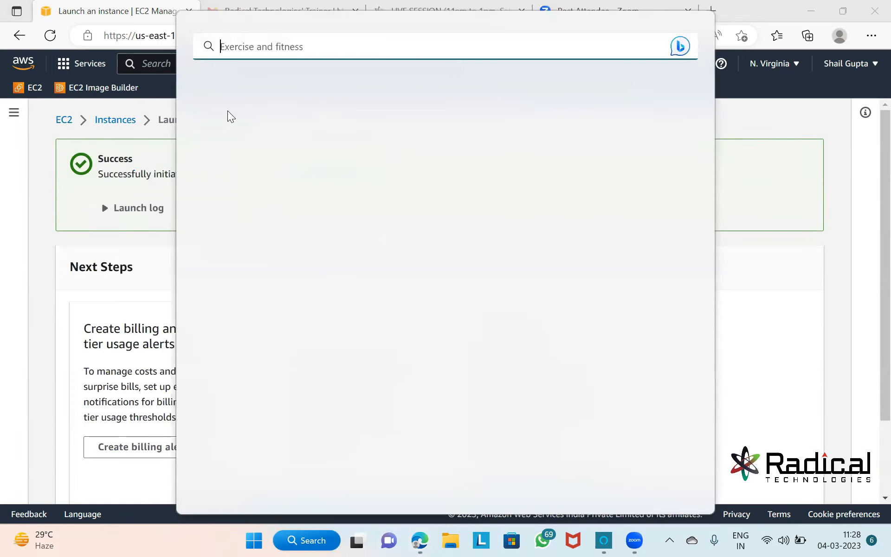
Open Windows PowerShell in the Downloads folder, then go back to the launch-success page.
left_click(251, 148)
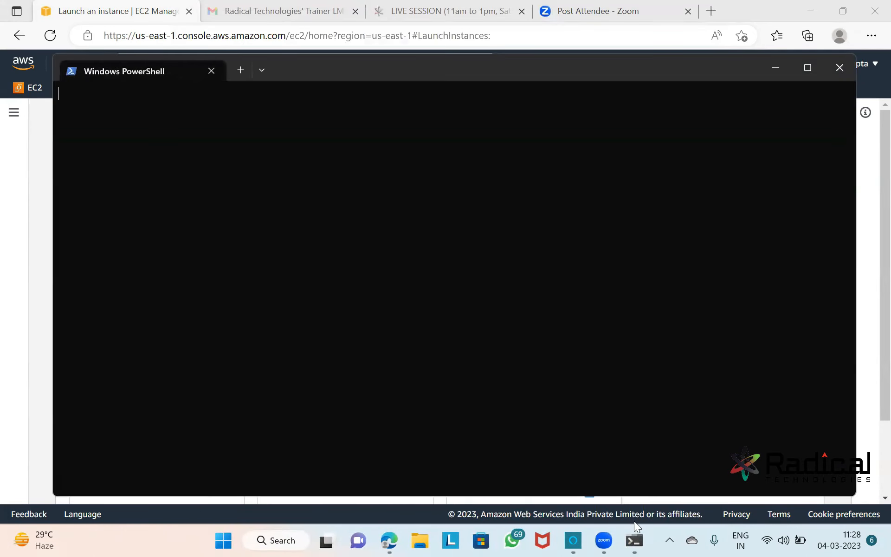
type("cd Down")
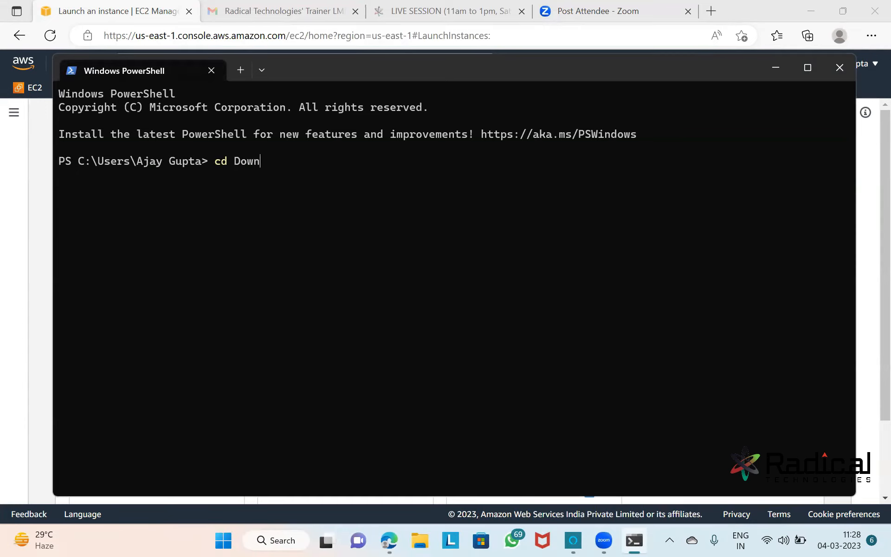
key("Tab")
key("Return")
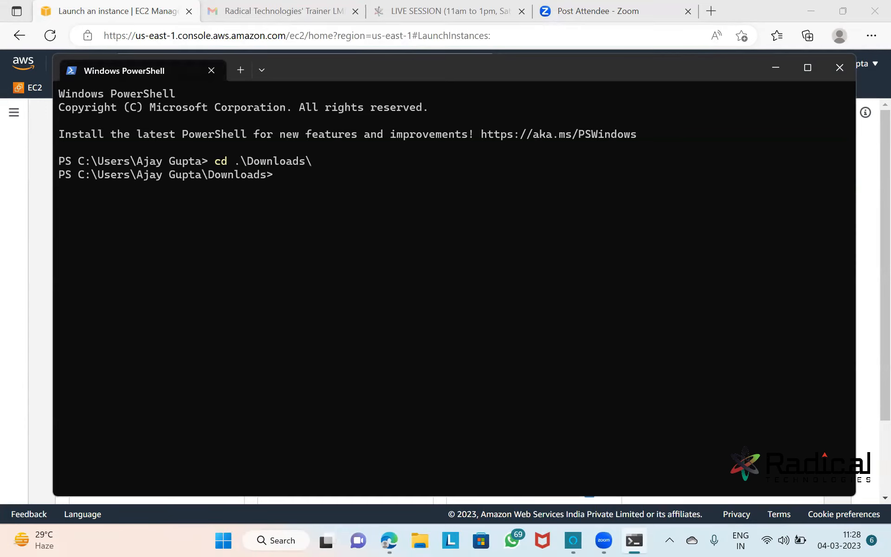
key("alt+Tab")
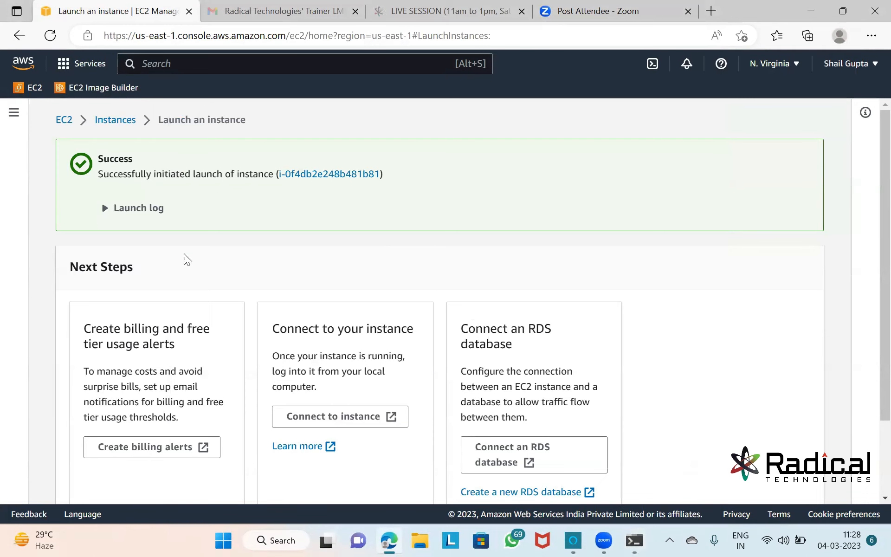
Refresh the full Instances list and show details of the now-running test instance.
scroll(297, 241, "down", 2)
left_click(740, 495)
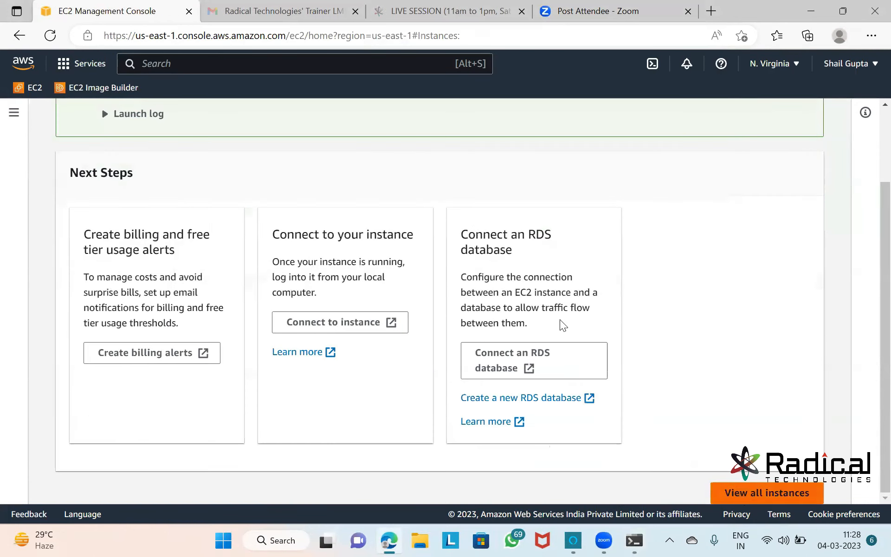
left_click(187, 230)
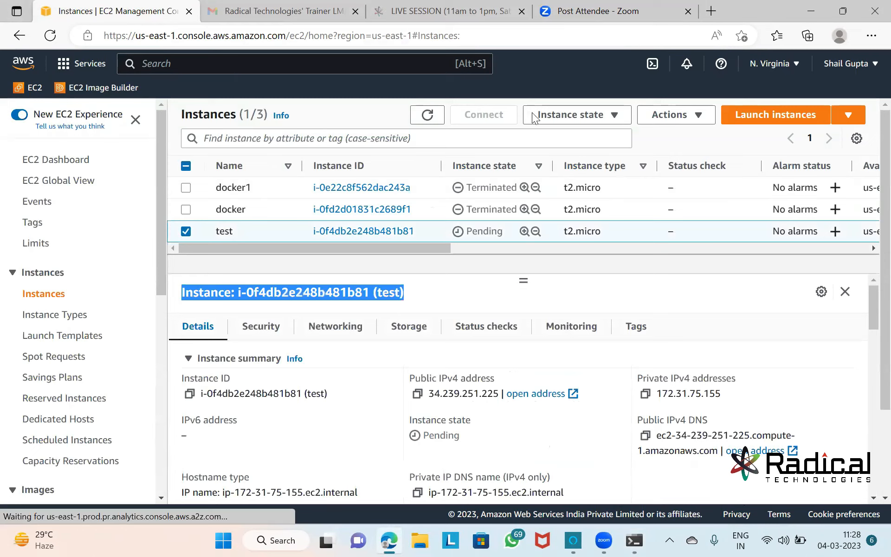
left_click(427, 116)
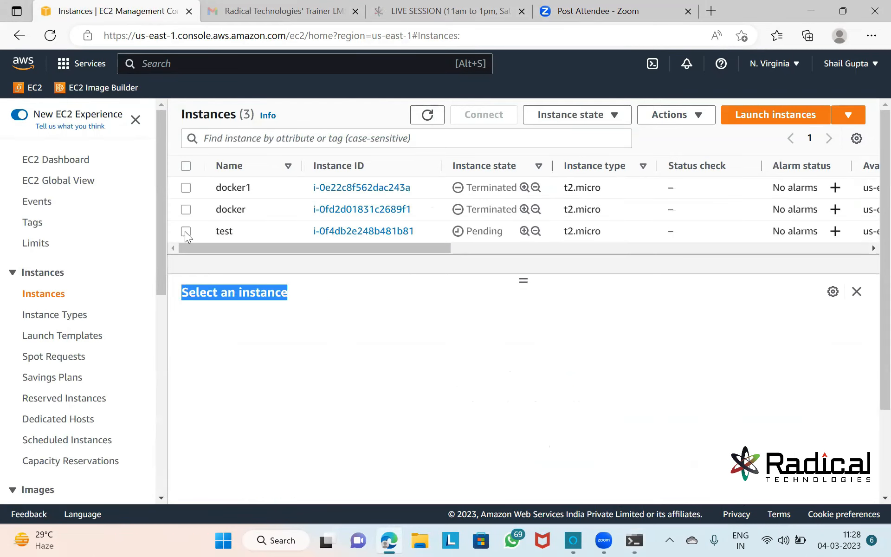
left_click(186, 231)
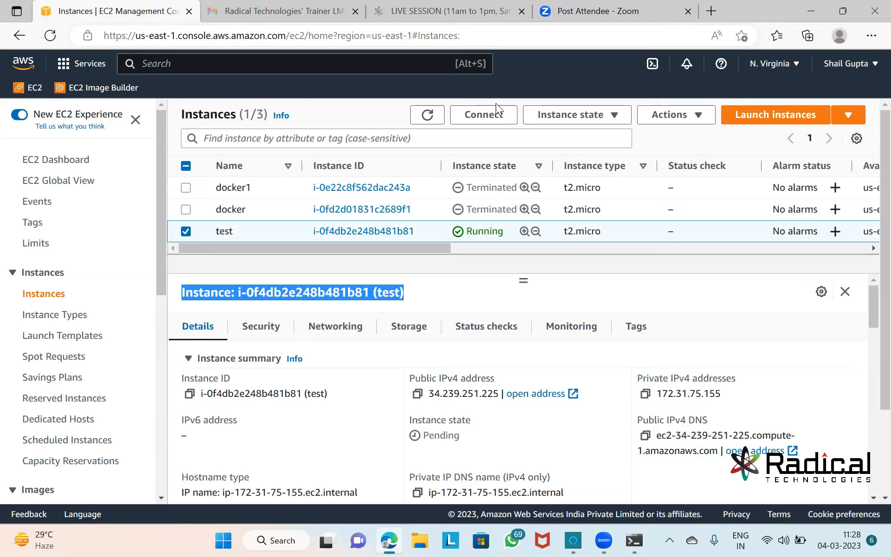
key("alt+Tab")
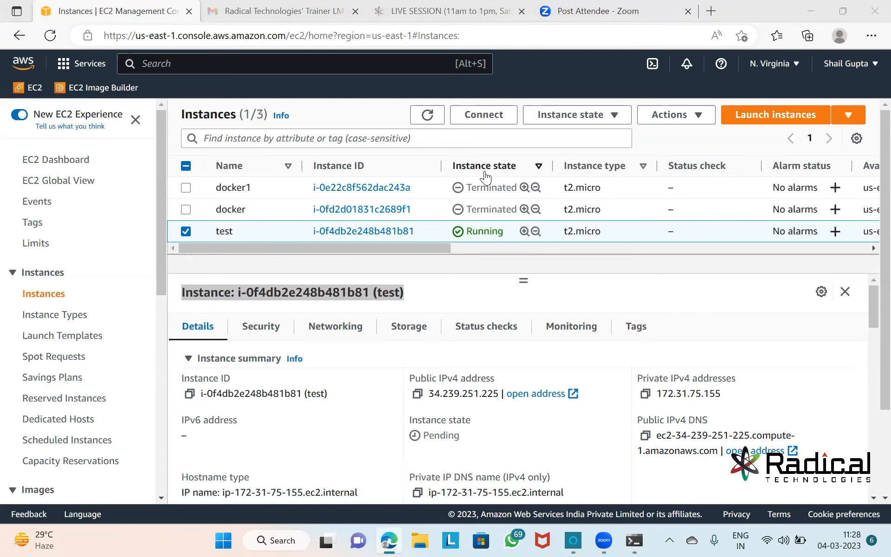
key("alt+Tab")
key("alt+Tab")
key("alt+Tab")
key("alt+Tab")
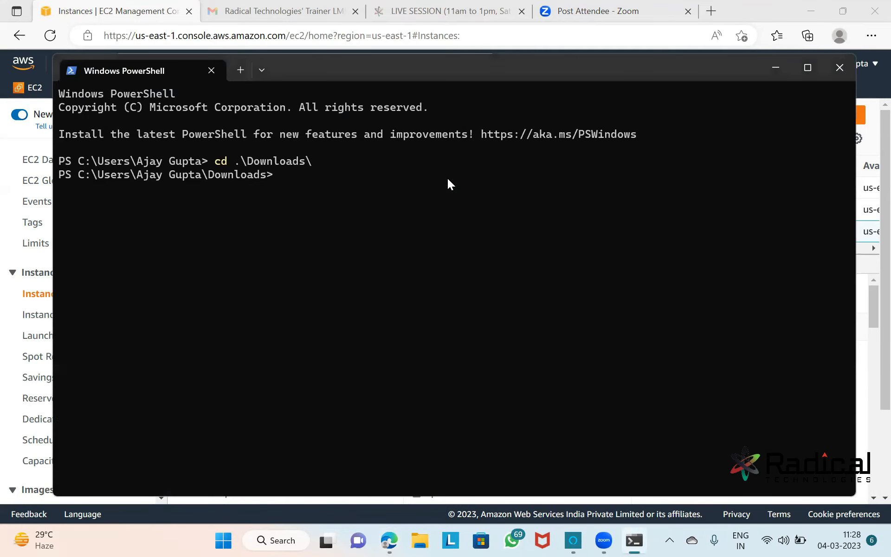
Run the SSH client example command in PowerShell and accept the host key with 'yes'.
left_click(140, 13)
left_click(484, 114)
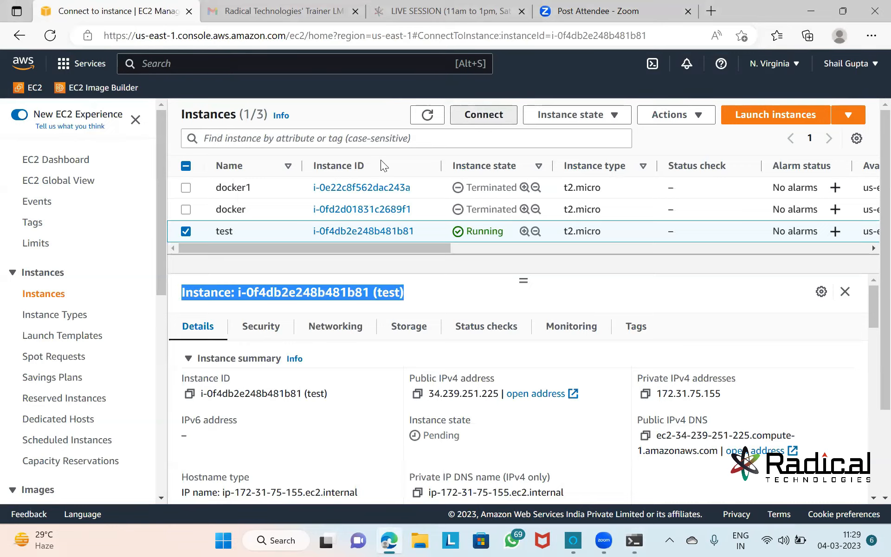
left_click(77, 452)
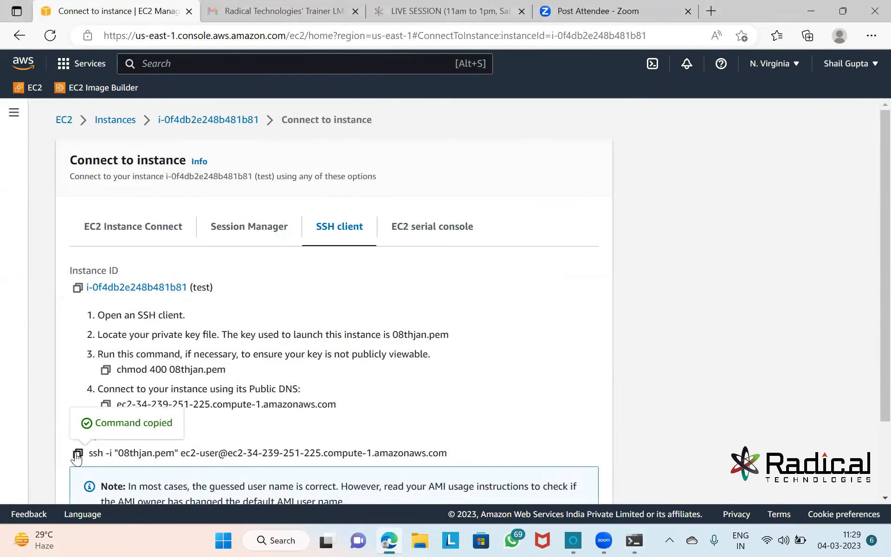
key("alt+Tab")
key("ctrl+v")
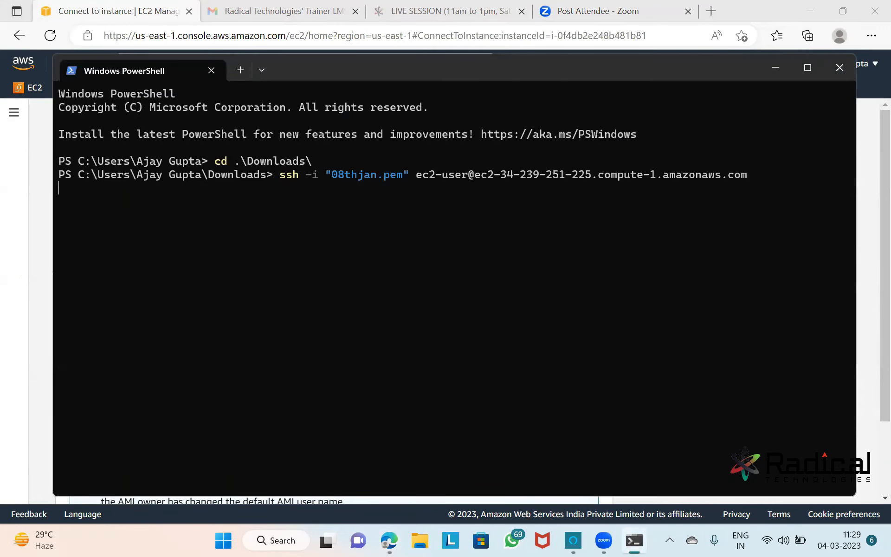
type("yes")
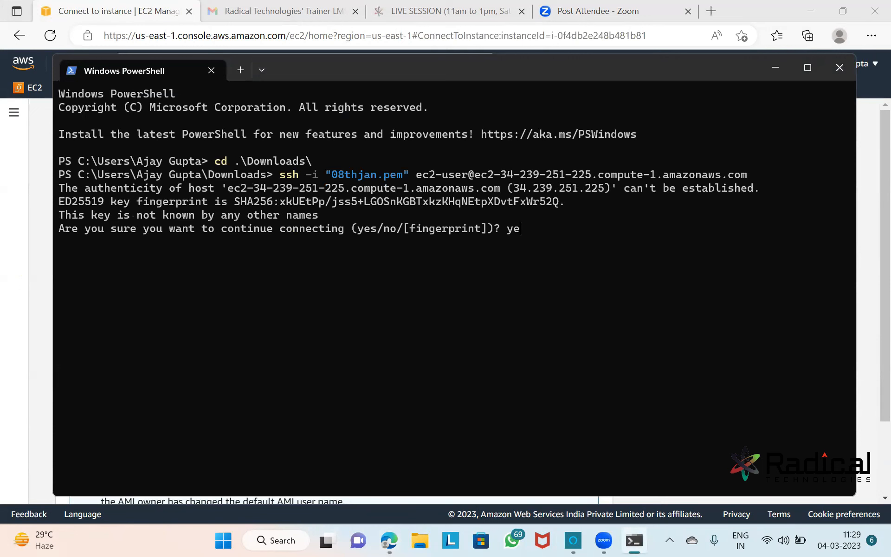
key("Return")
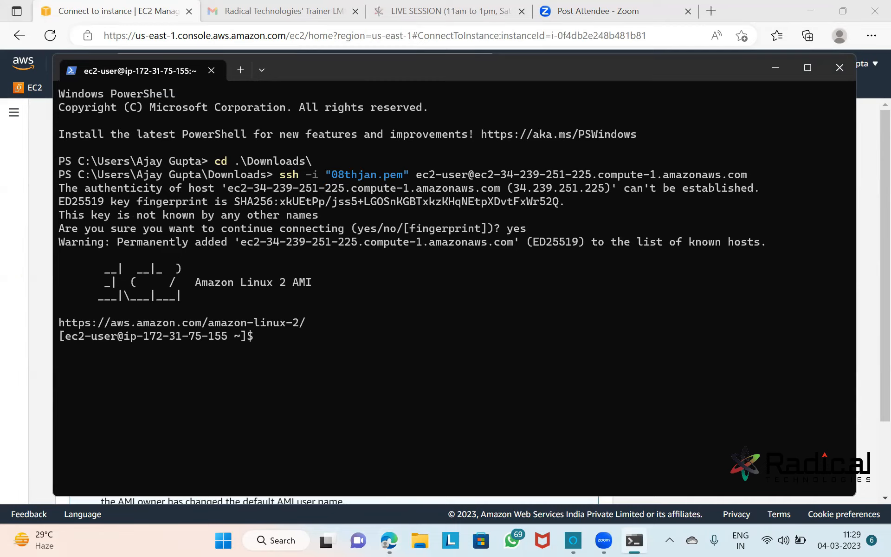
Clear the terminal and resize and reposition the PowerShell window slightly higher.
key("ctrl+l")
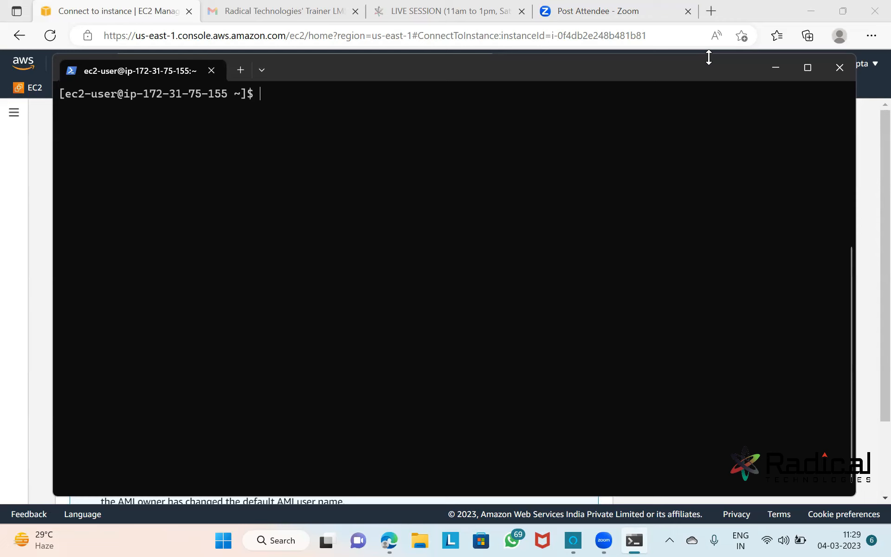
left_click_drag(708, 57, 700, 98)
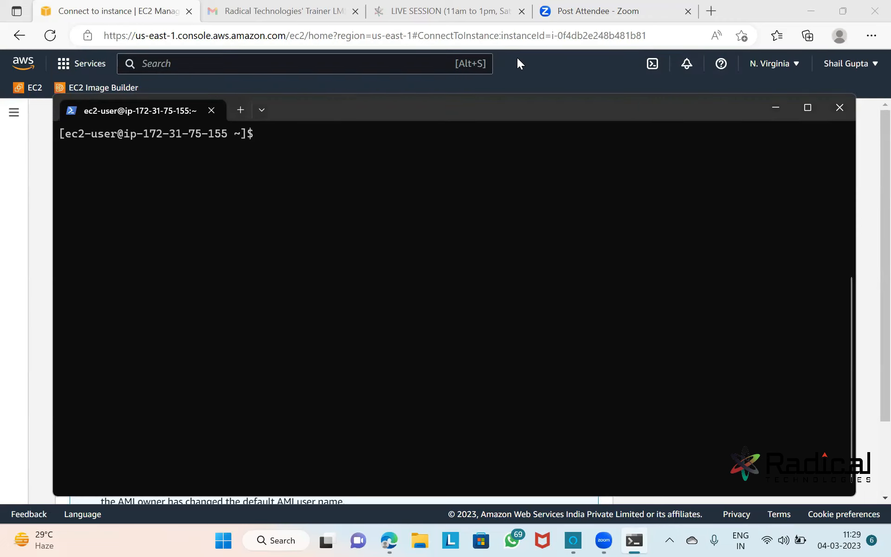
right_click(355, 101)
left_click(318, 109)
left_click_drag(320, 110, 318, 98)
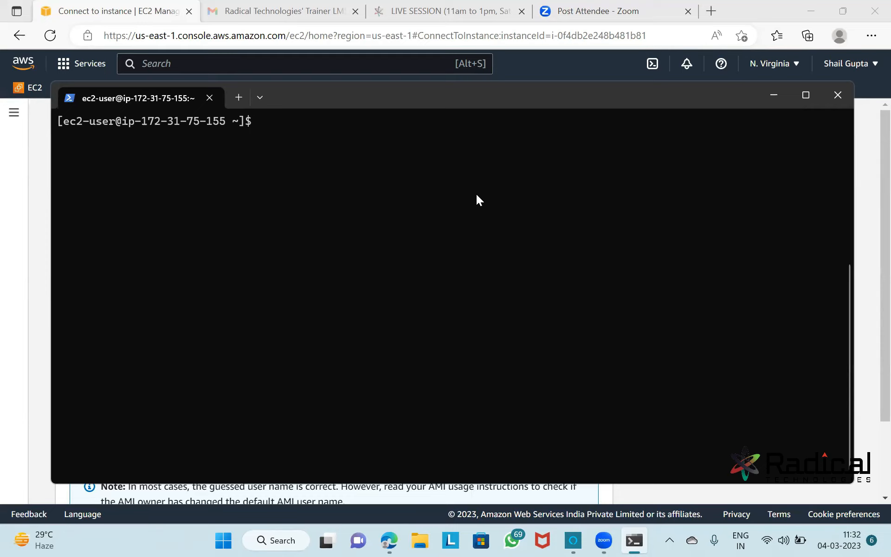
List all instances showing test running with 2/2 checks, then launch Paint via mspaint.
left_click(773, 97)
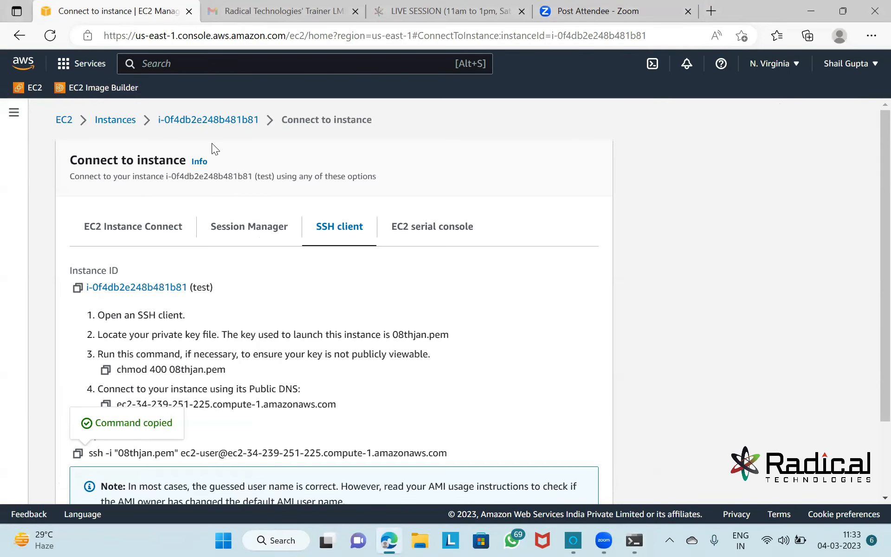
left_click(65, 120)
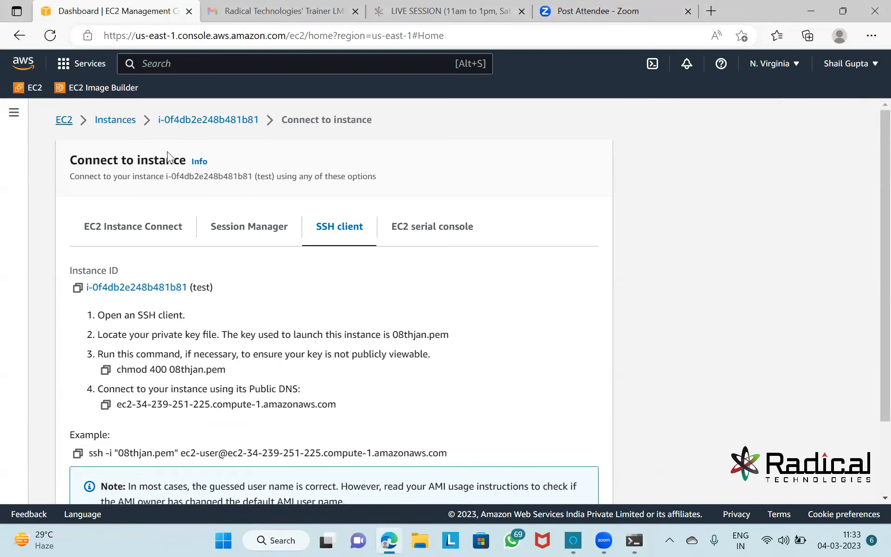
left_click(237, 200)
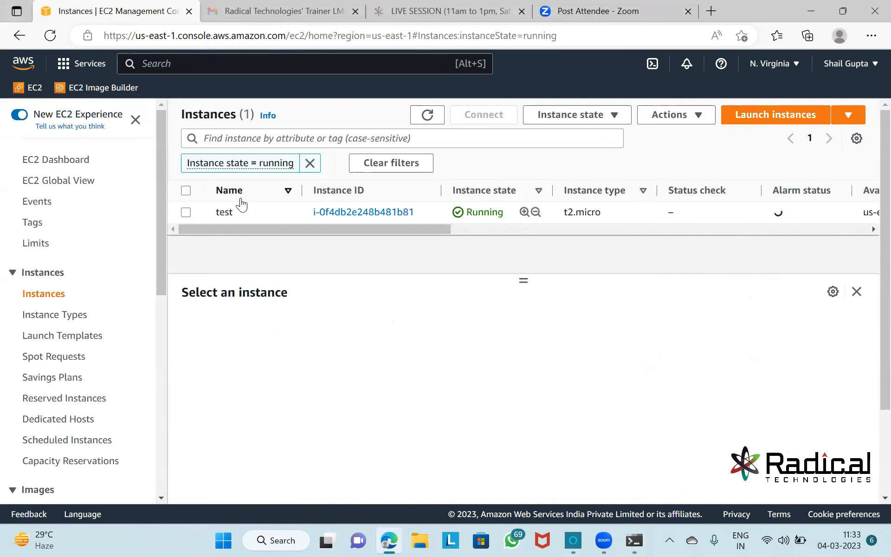
left_click(384, 166)
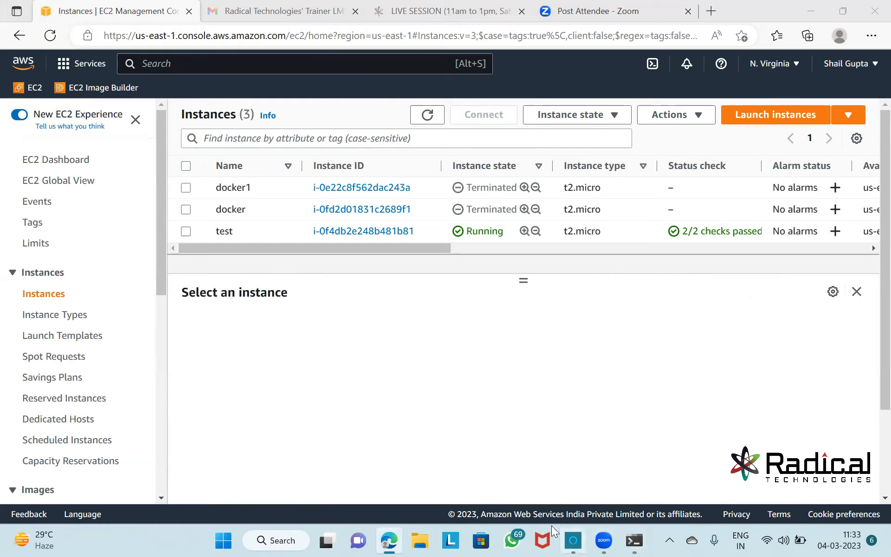
key("super+r")
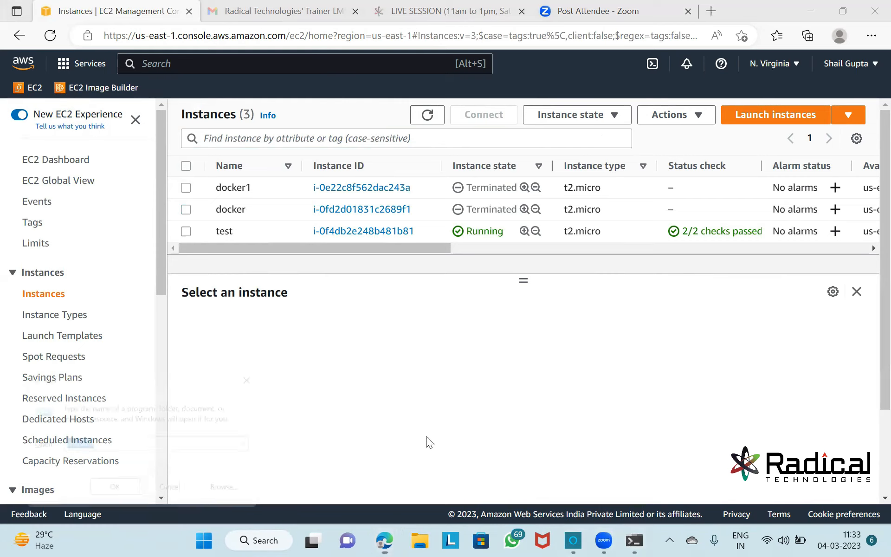
key("Return")
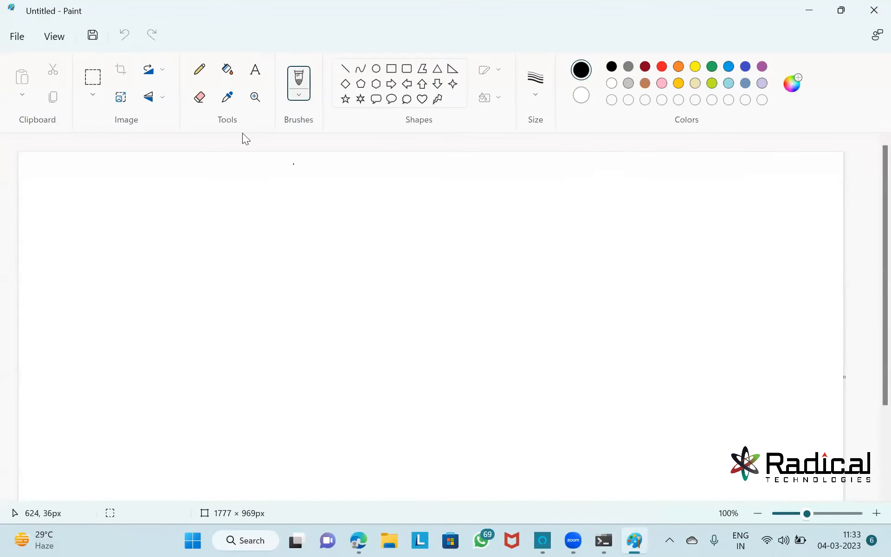
Draw a large black rounded rectangle, then a second one covering its right half.
left_click(407, 71)
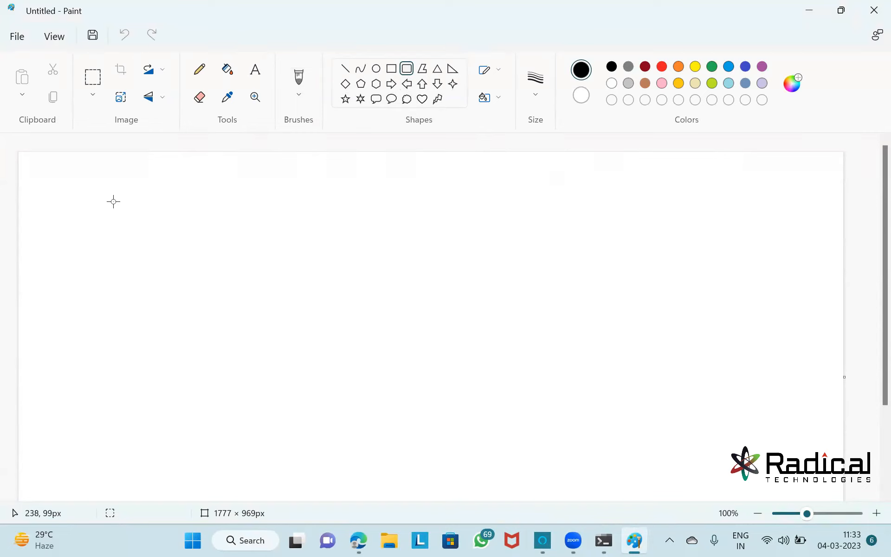
left_click_drag(105, 207, 358, 416)
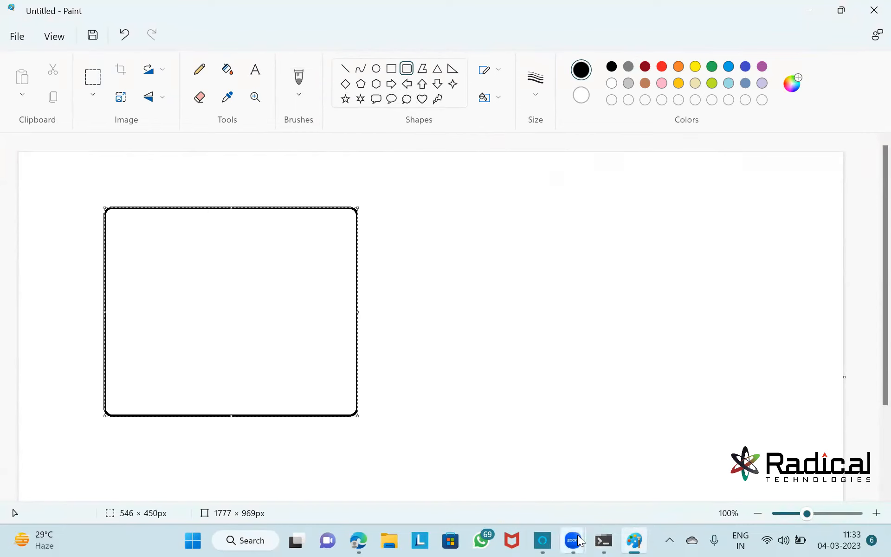
mouse_move(578, 540)
left_click(536, 487)
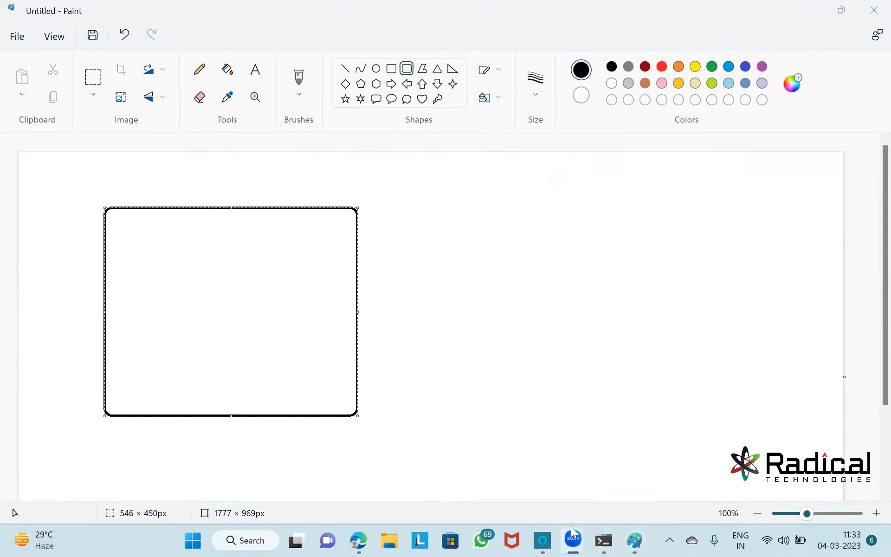
left_click(601, 471)
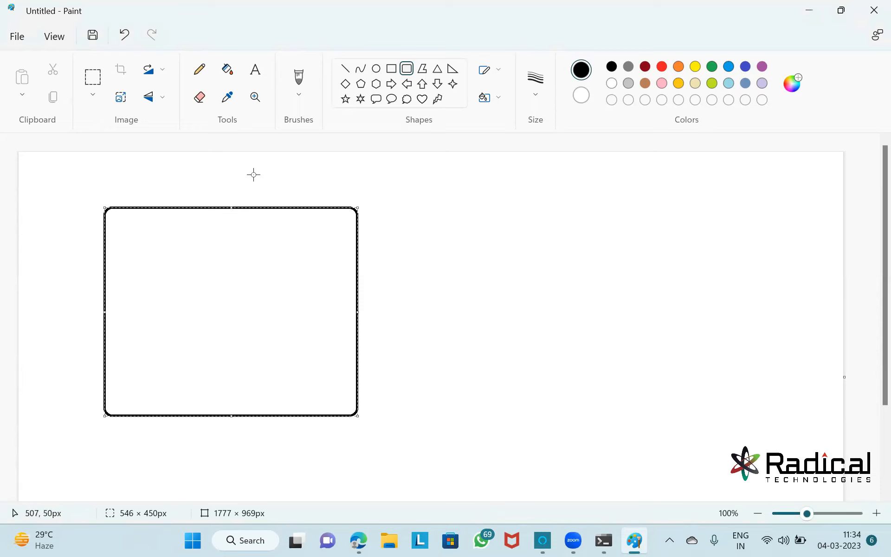
left_click(302, 163)
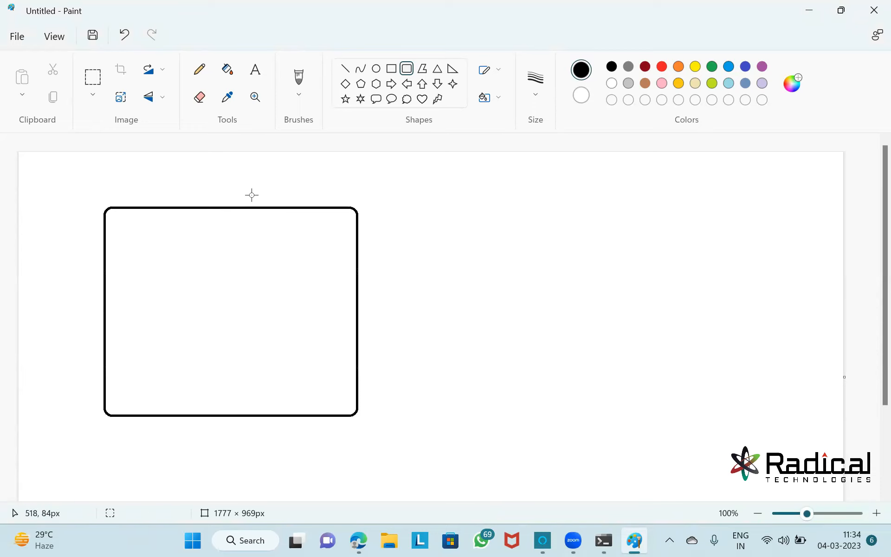
left_click_drag(236, 207, 356, 416)
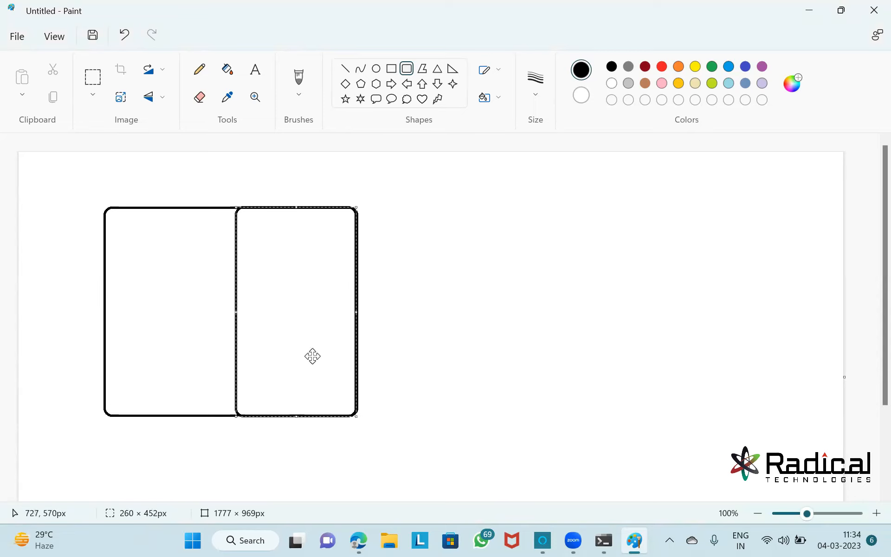
left_click(190, 180)
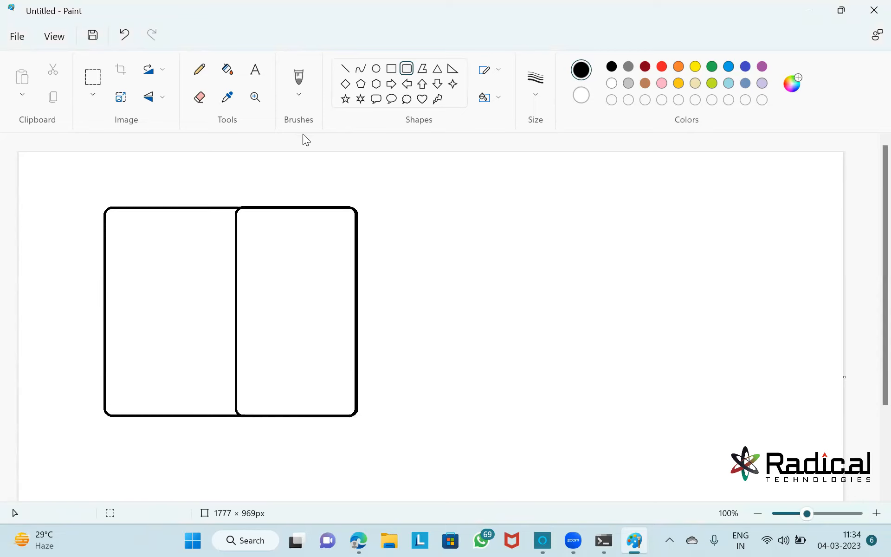